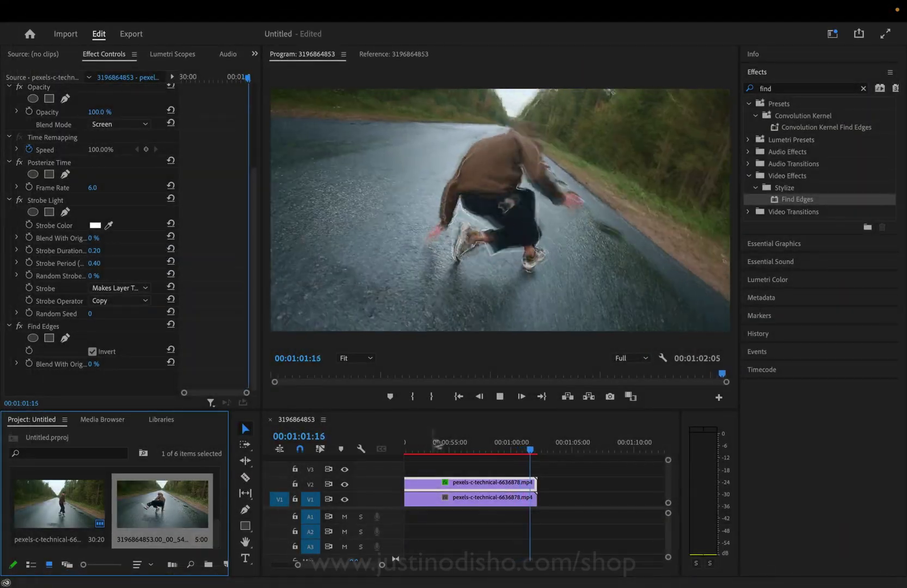
Delete the V2 clip and move the road dance clip on V1 to 00:00:00:00.
key("space")
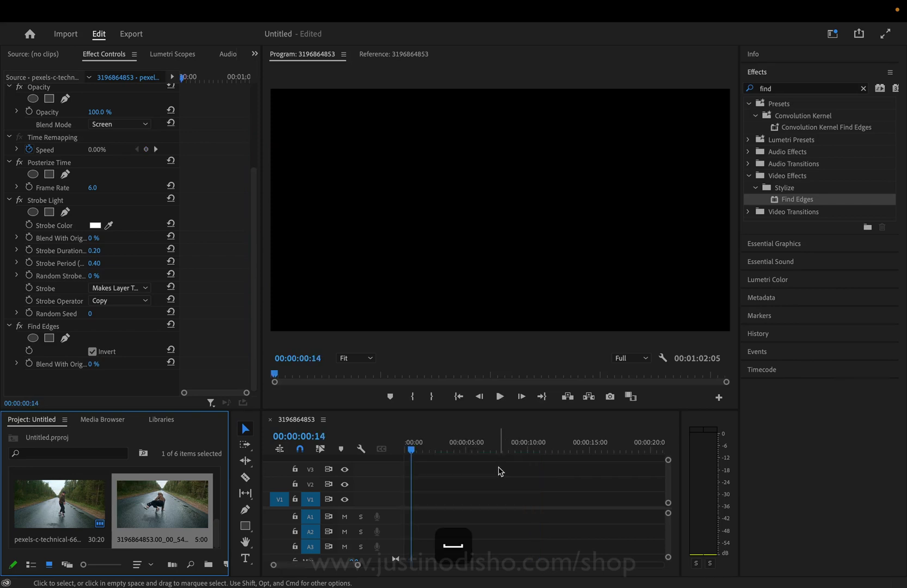
left_click_drag(358, 565, 441, 563)
key("BackSpace")
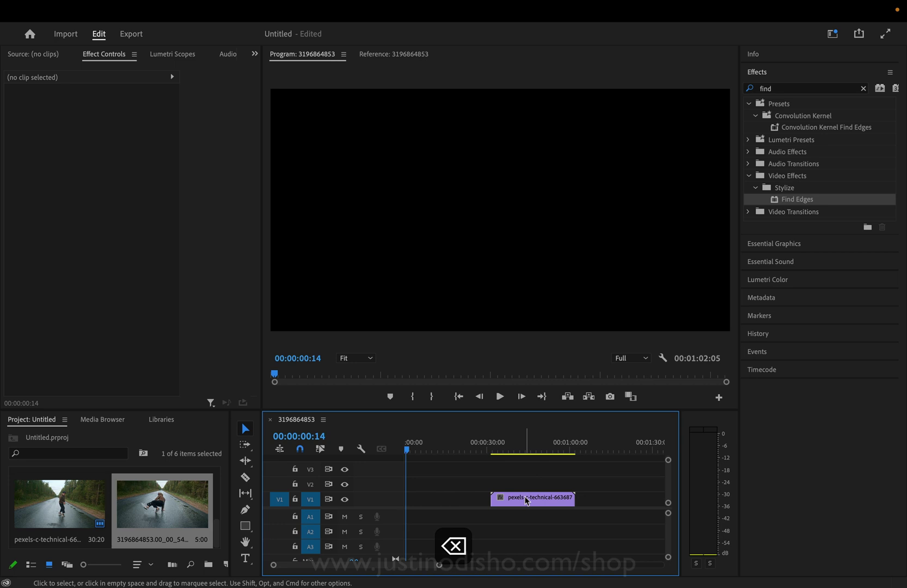
left_click_drag(529, 497, 430, 501)
left_click(429, 442)
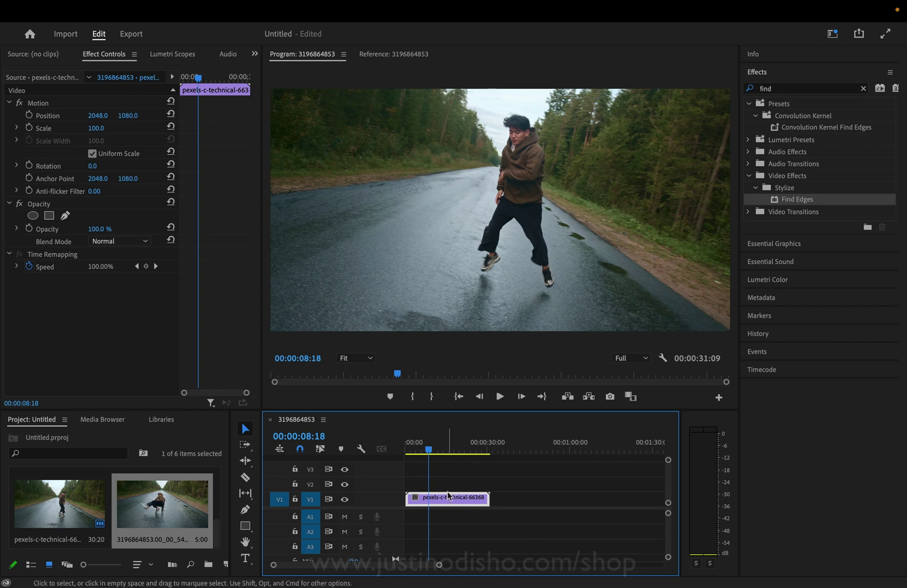
Alt-drag a copy of the road clip onto V2 and apply Find Edges with Invert checked.
key("alt")
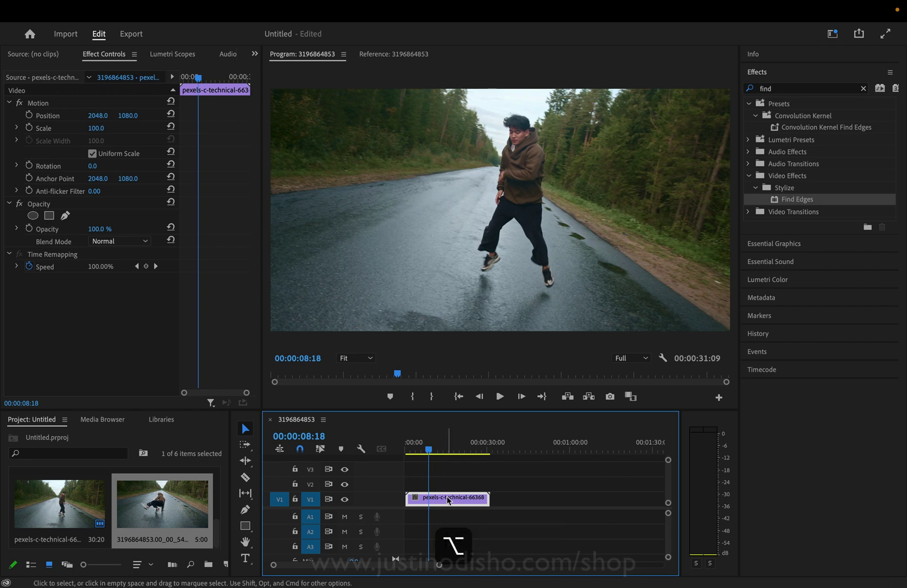
left_click_drag(447, 499, 447, 484)
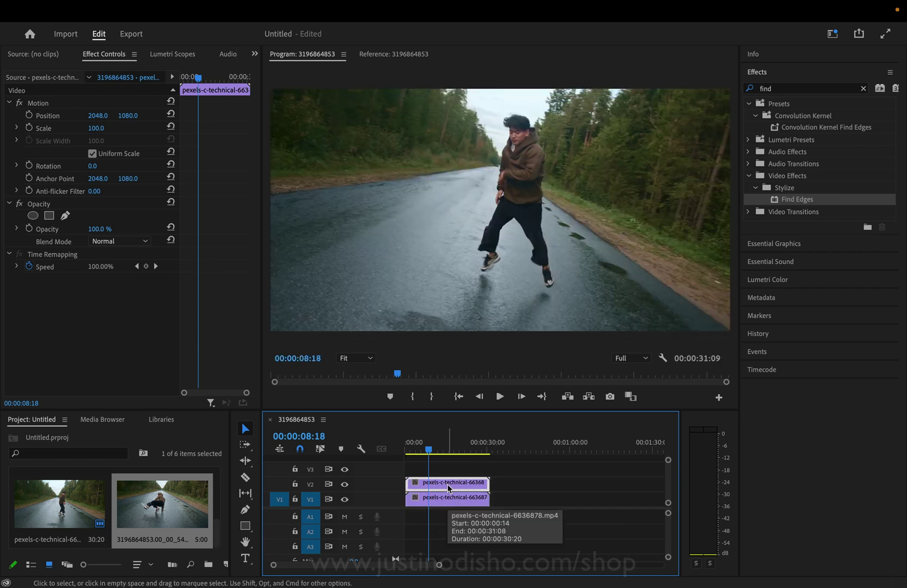
left_click(784, 86)
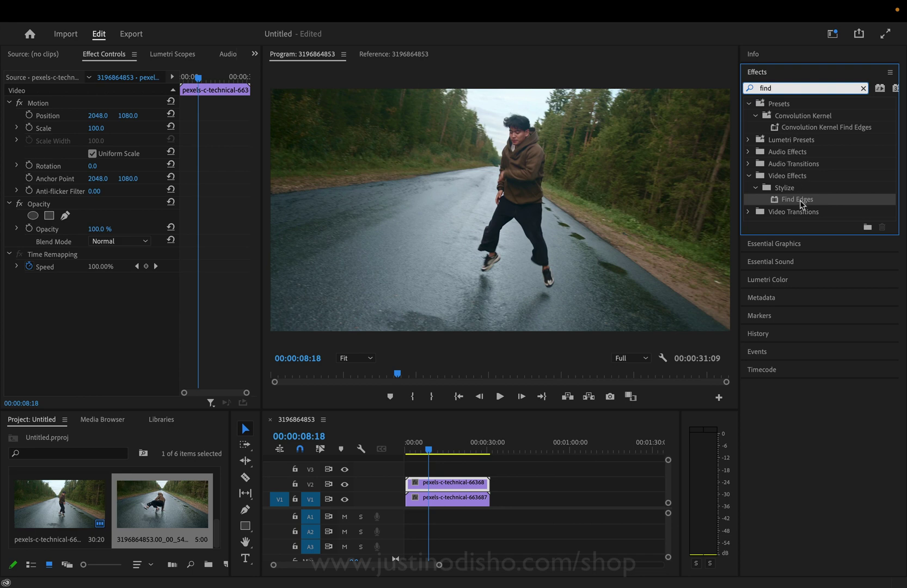
left_click_drag(800, 204, 434, 486)
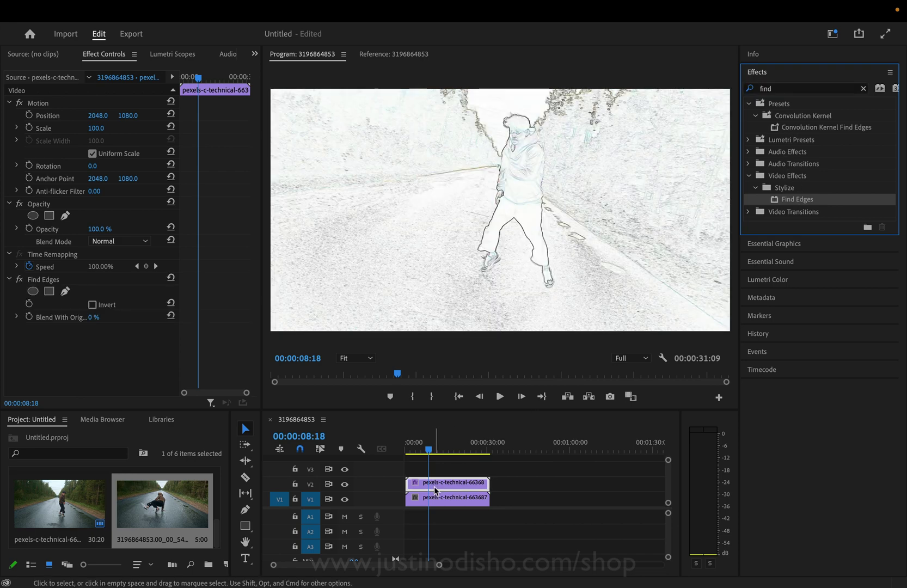
left_click(100, 304)
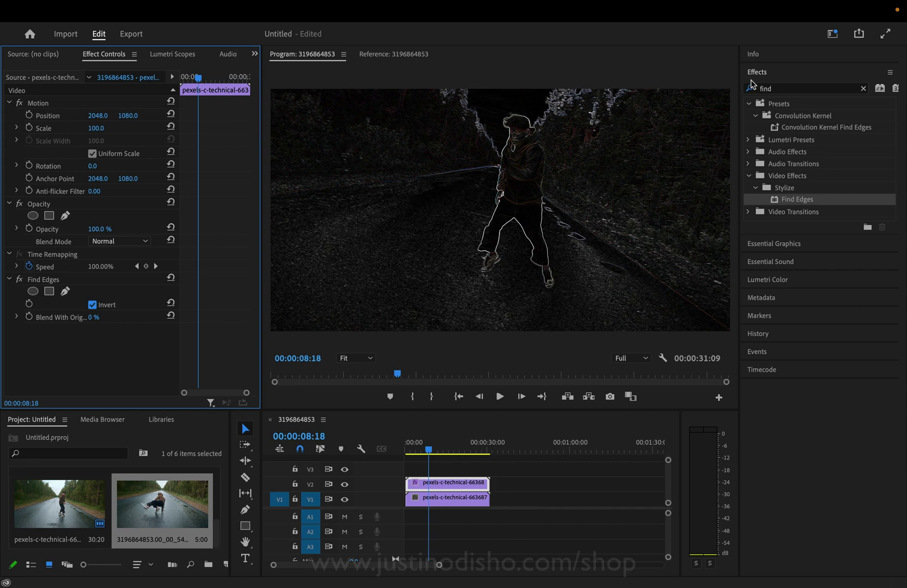
Apply the Black & White effect to the outline clip on V2.
double_click(785, 91)
type("black")
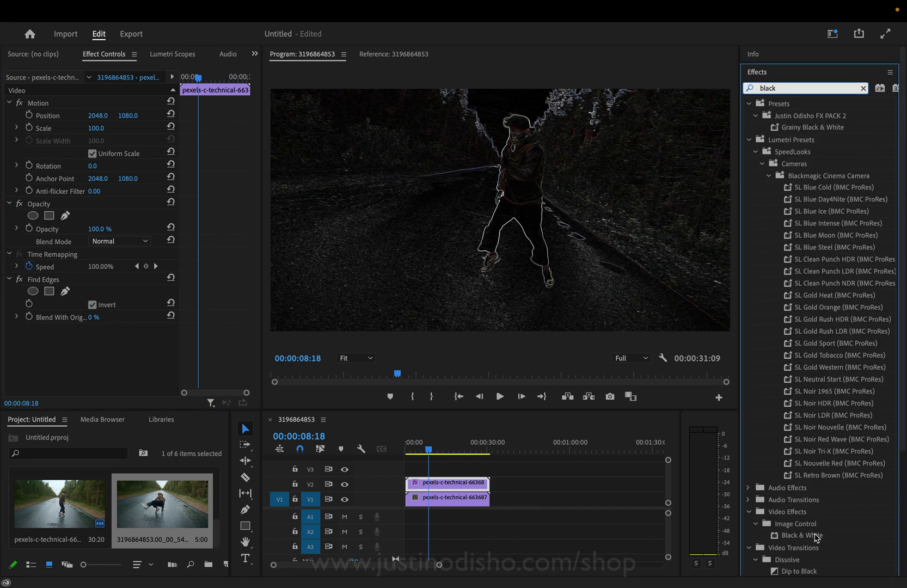
left_click_drag(815, 537, 469, 485)
left_click(773, 75)
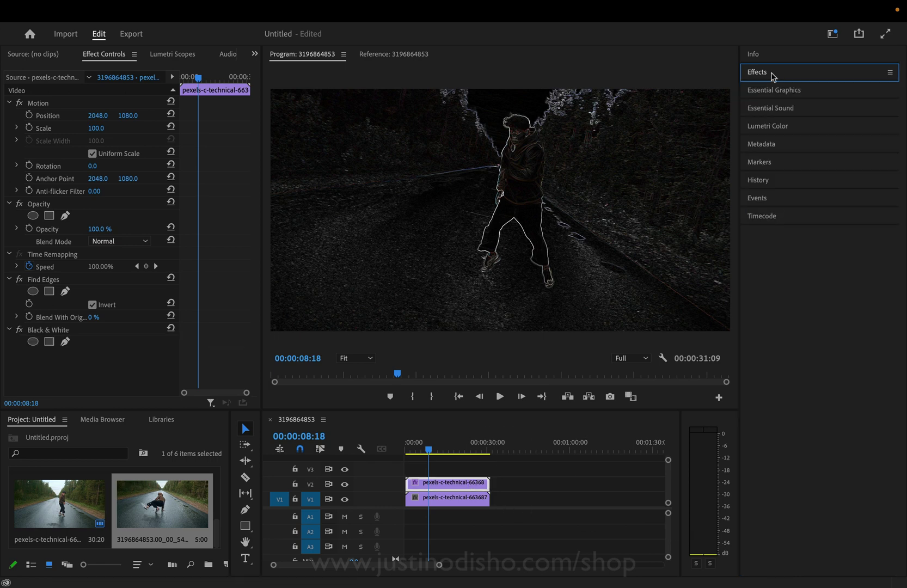
In Lumetri Color, set Saturation to 0 and adjust Basic Correction, leaving Exposure at 0.
left_click(774, 125)
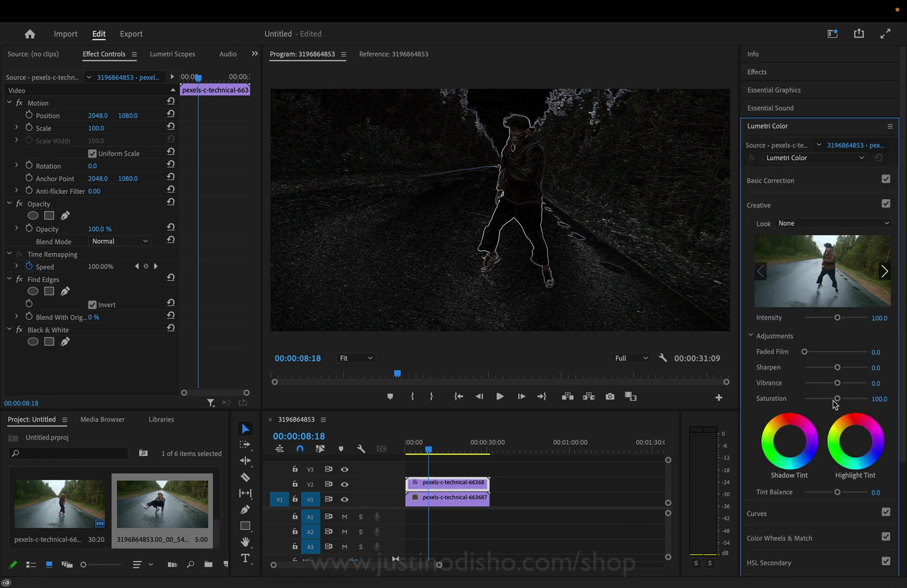
left_click_drag(834, 400, 763, 399)
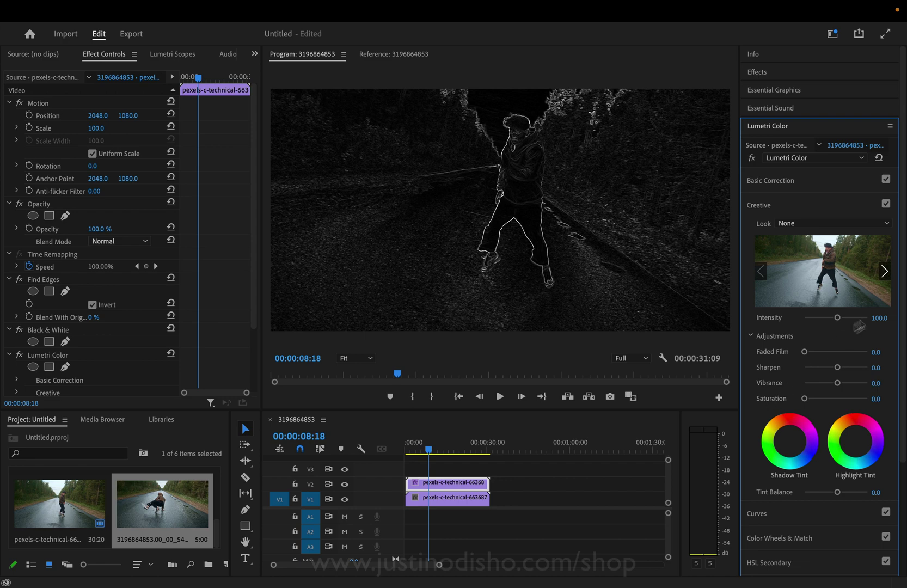
left_click(799, 178)
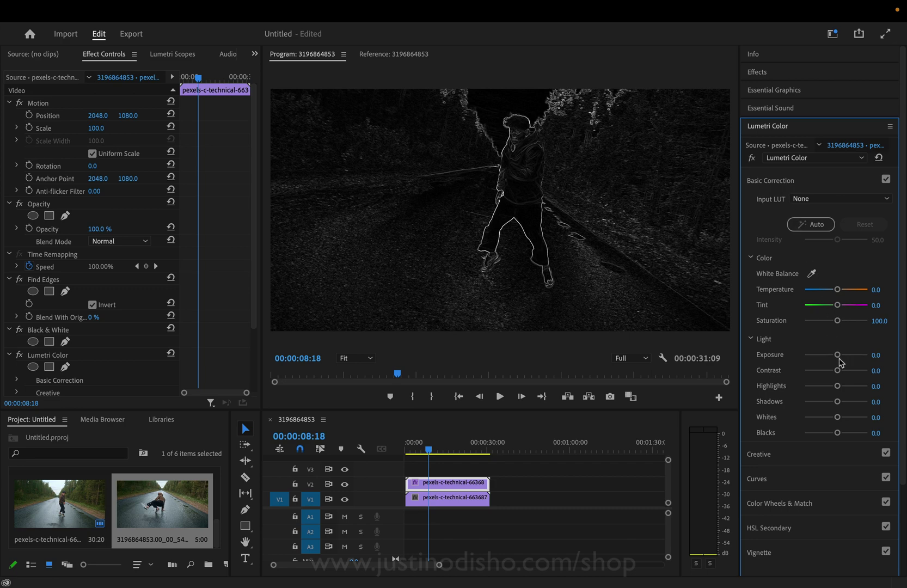
left_click_drag(839, 357, 905, 372)
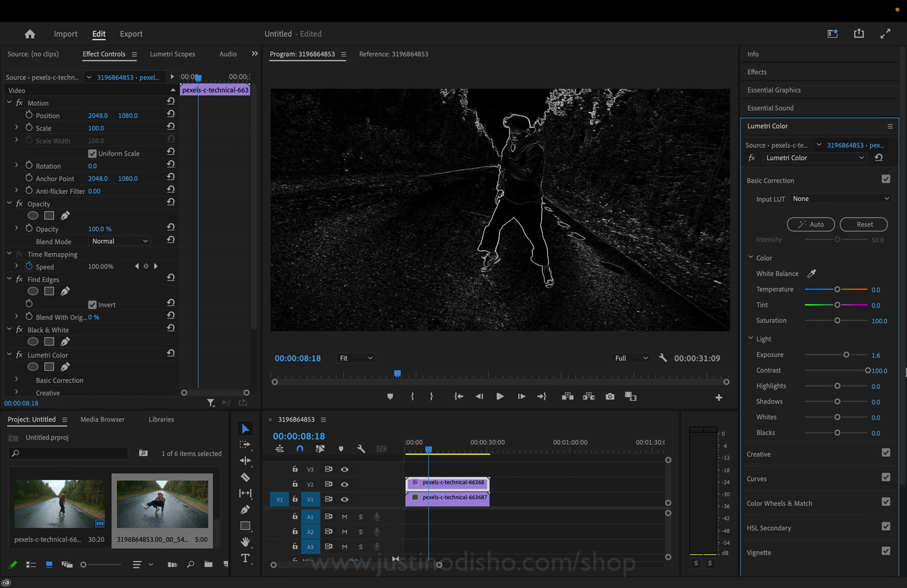
left_click_drag(847, 355, 867, 388)
mouse_move(837, 354)
left_mouse_down()
mouse_move(824, 354)
mouse_move(838, 352)
left_mouse_up()
double_click(838, 352)
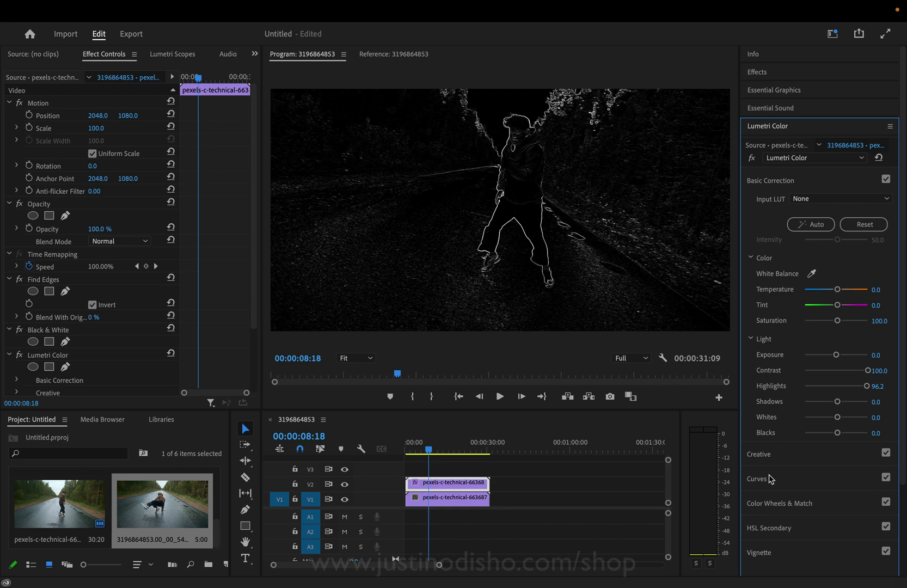
Add a Lumetri vignette with Amount -3, Midpoint 0, and higher Roundness and Feather.
left_click(762, 553)
left_click_drag(838, 321, 745, 326)
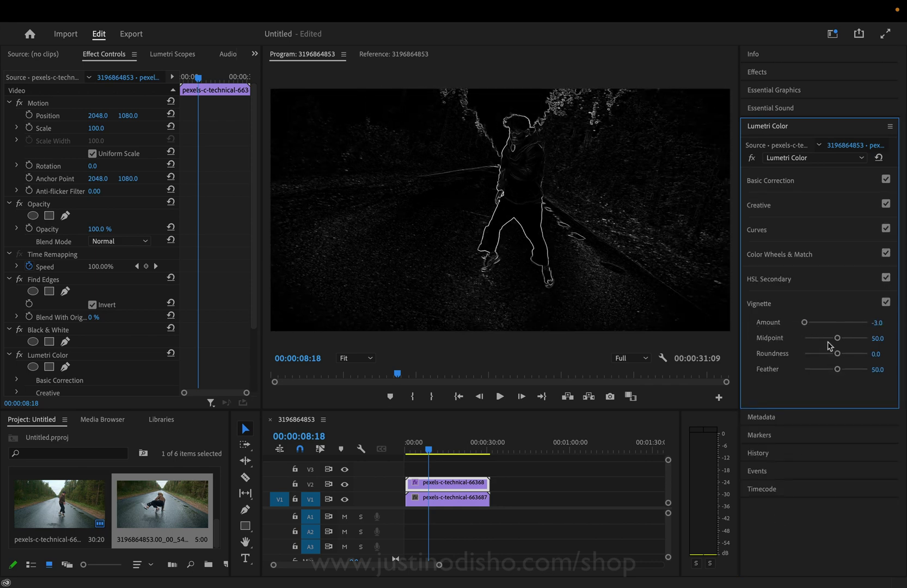
left_click_drag(837, 338, 804, 338)
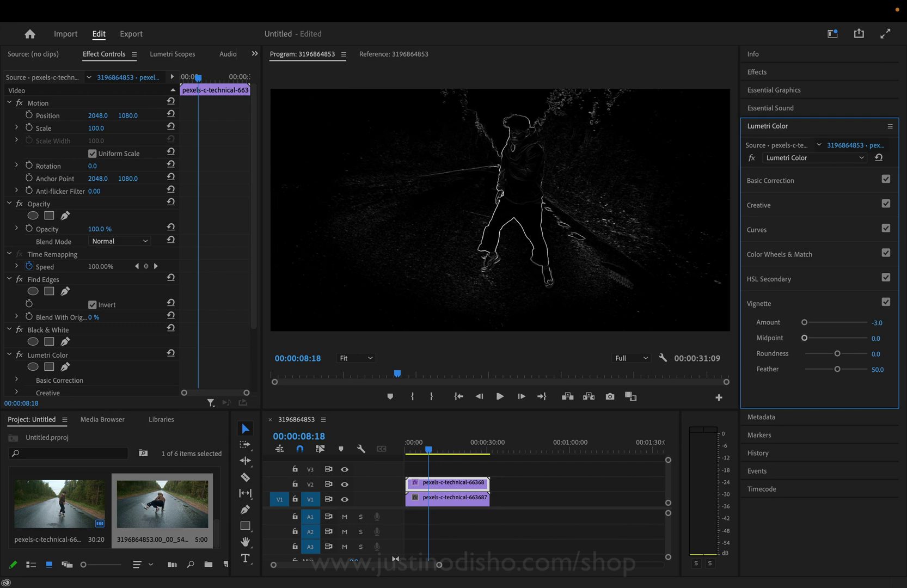
left_click_drag(837, 353, 862, 372)
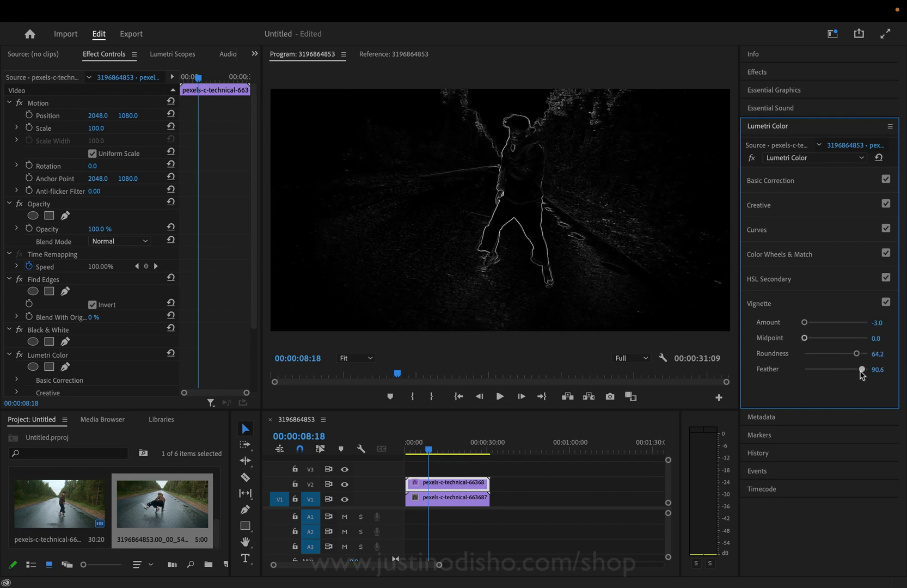
Add two RGB curve points and pull the curve upward to brighten the lines.
left_click(789, 238)
left_click_drag(785, 408, 778, 404)
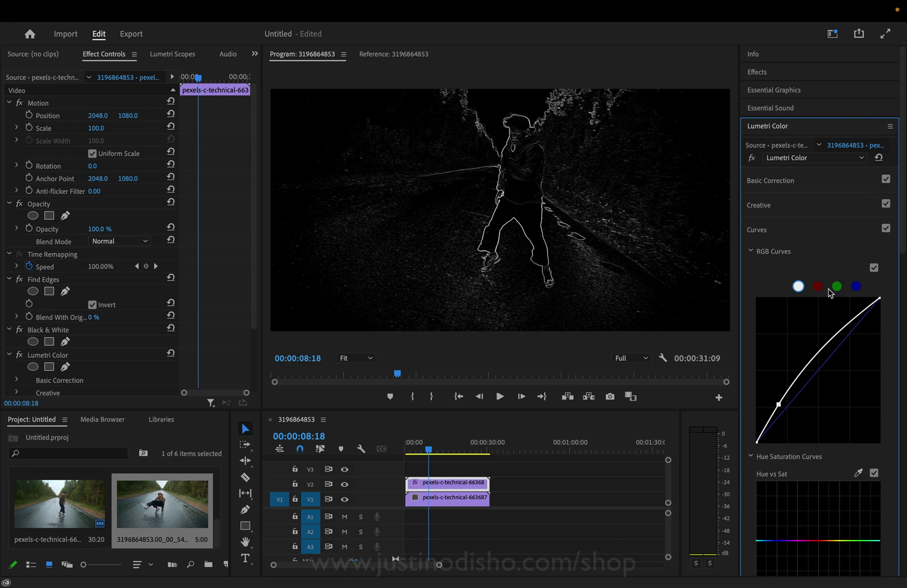
left_click_drag(838, 328, 834, 315)
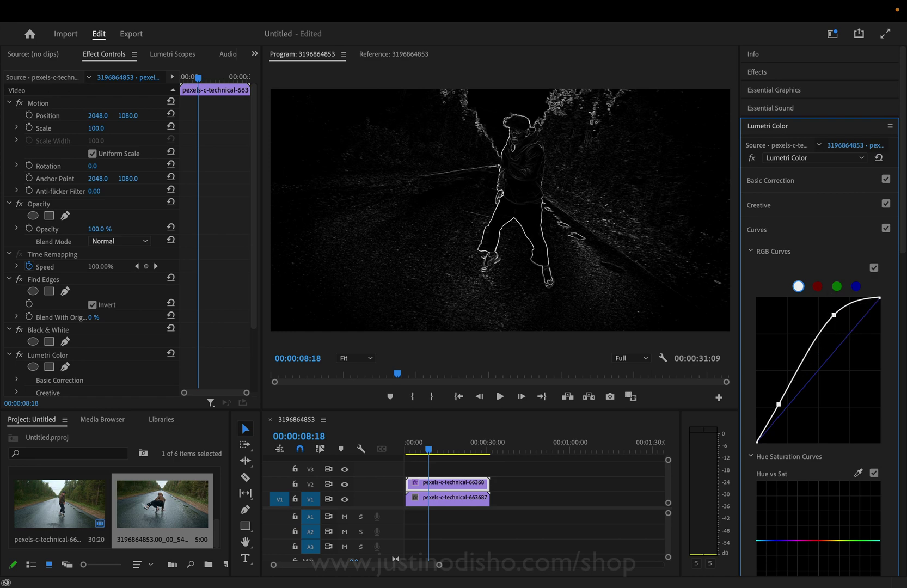
left_click(782, 134)
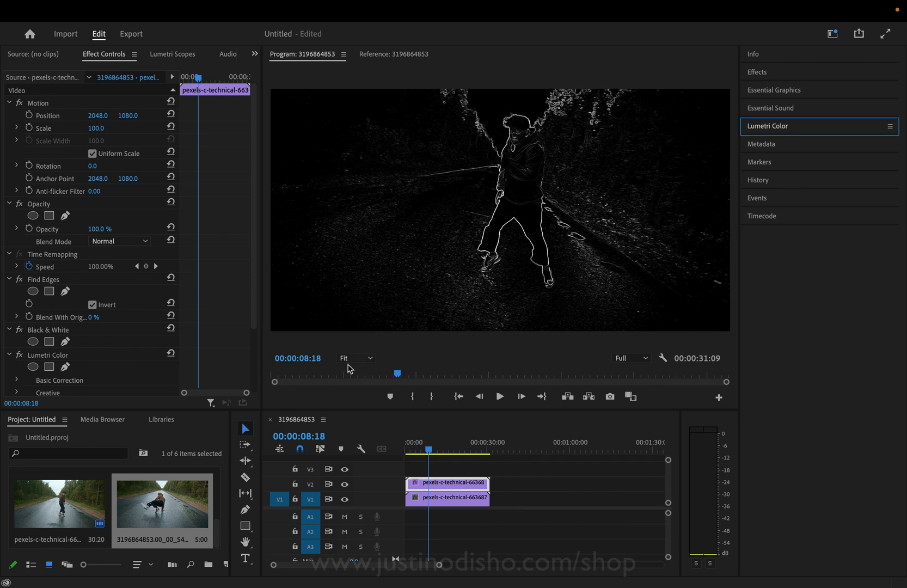
Set the V2 outline clip's Opacity blend mode to Screen and scrub to preview it.
left_click(344, 484)
left_click(344, 484)
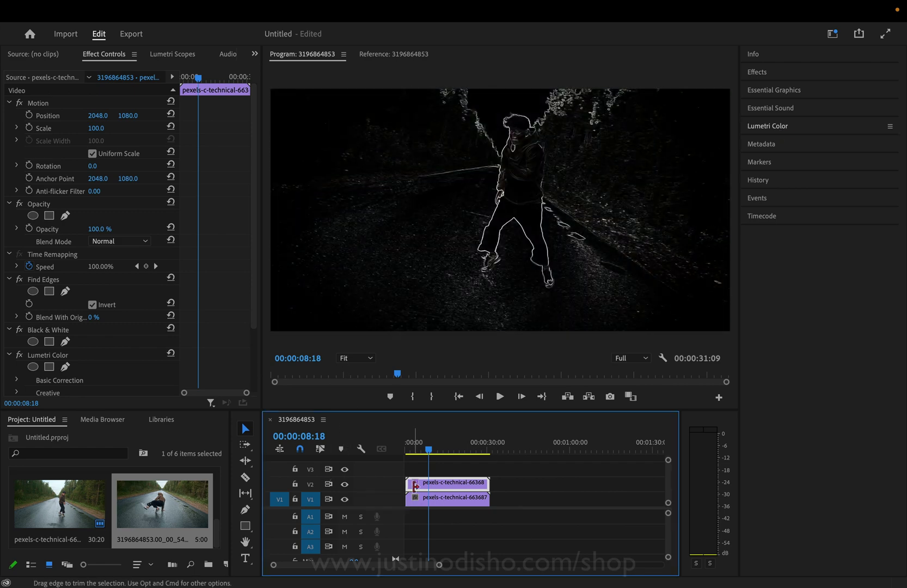
left_click(135, 243)
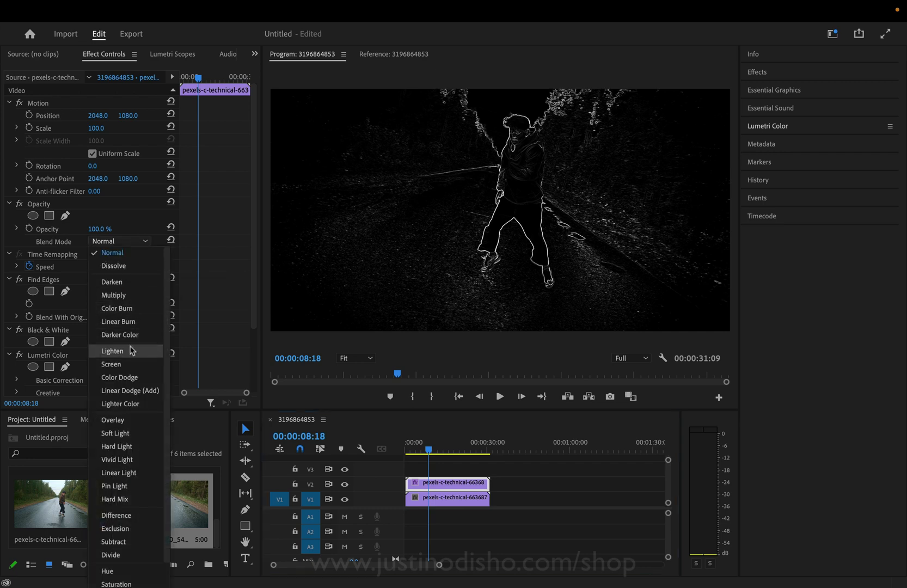
left_click(133, 364)
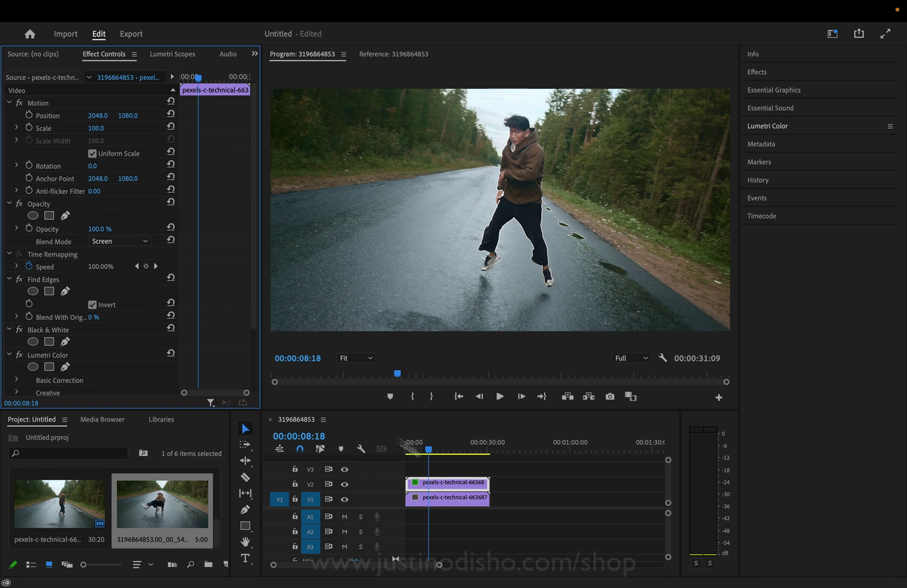
left_click_drag(452, 449, 443, 449)
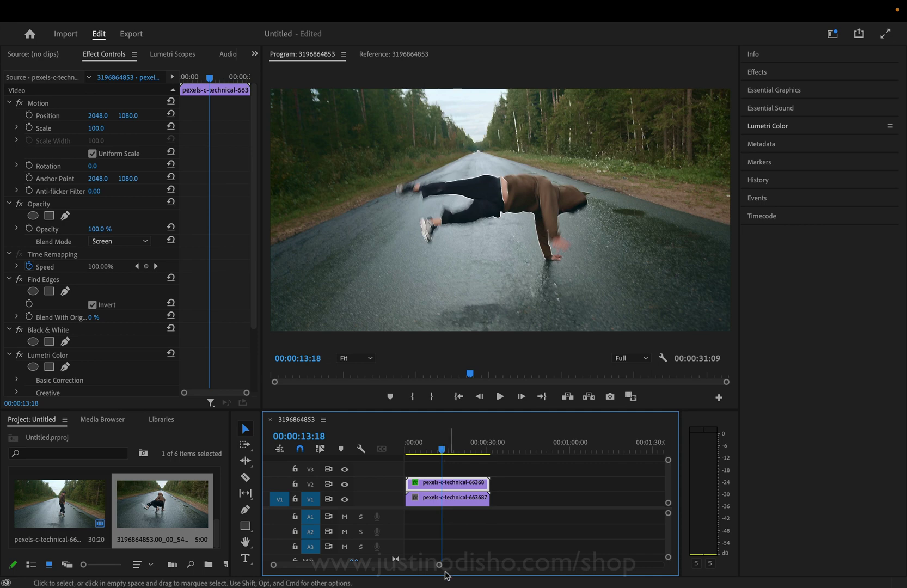
Align the V2 outline copy with the V1 clip's start and play the sequence to preview.
left_click_drag(439, 565, 410, 568)
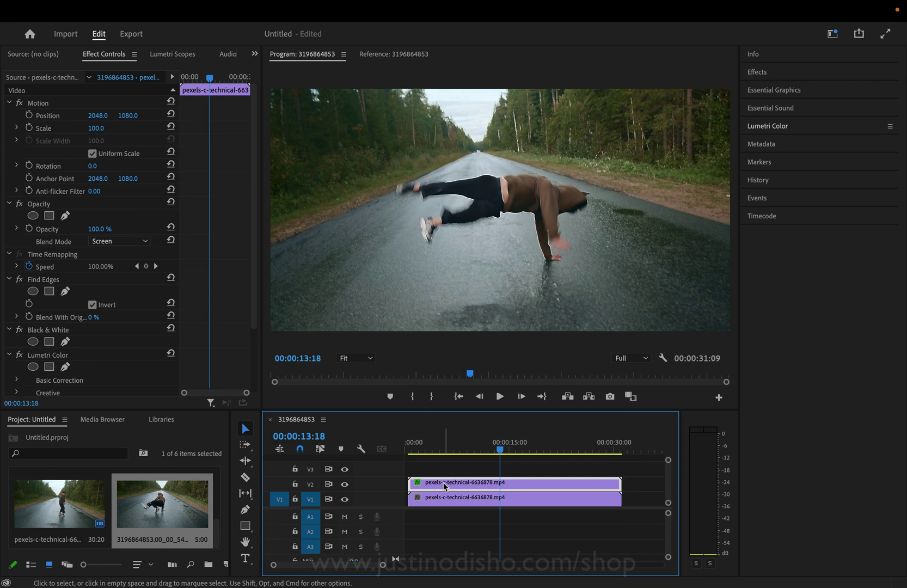
left_click_drag(438, 482, 448, 484)
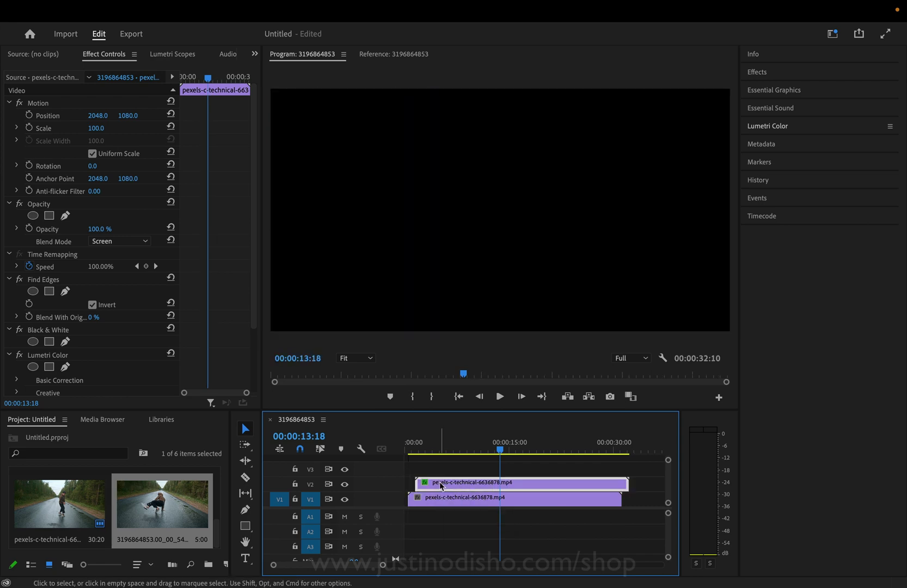
key("space")
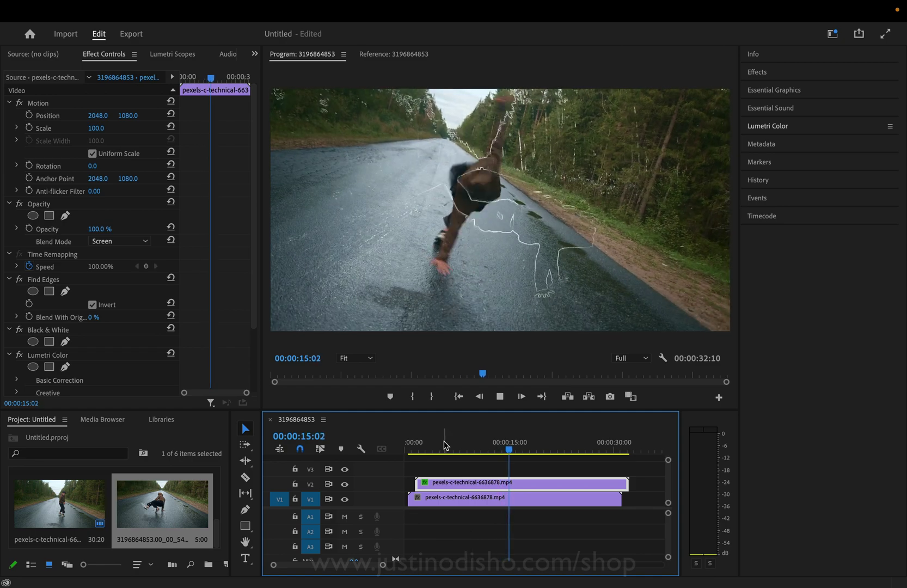
key("space")
key("Up")
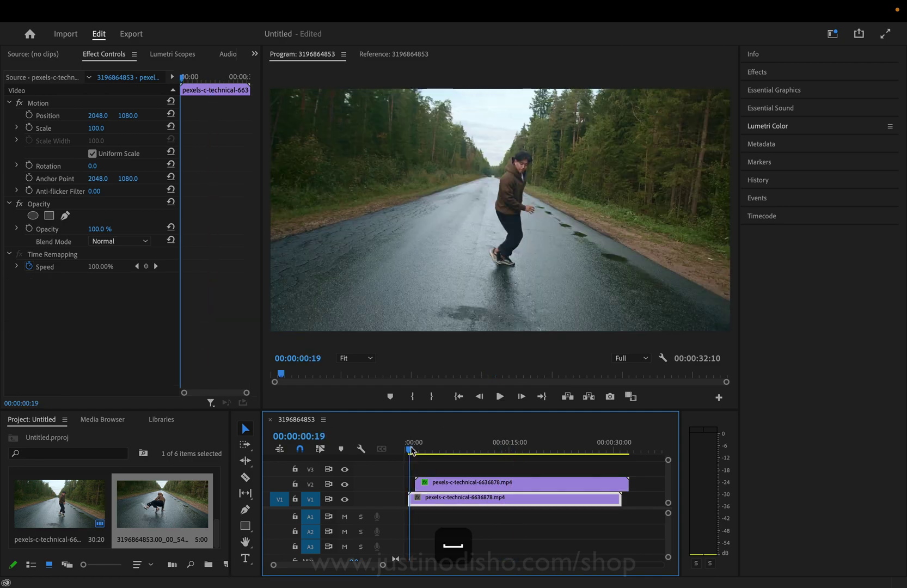
left_click_drag(455, 483, 451, 484)
key("space")
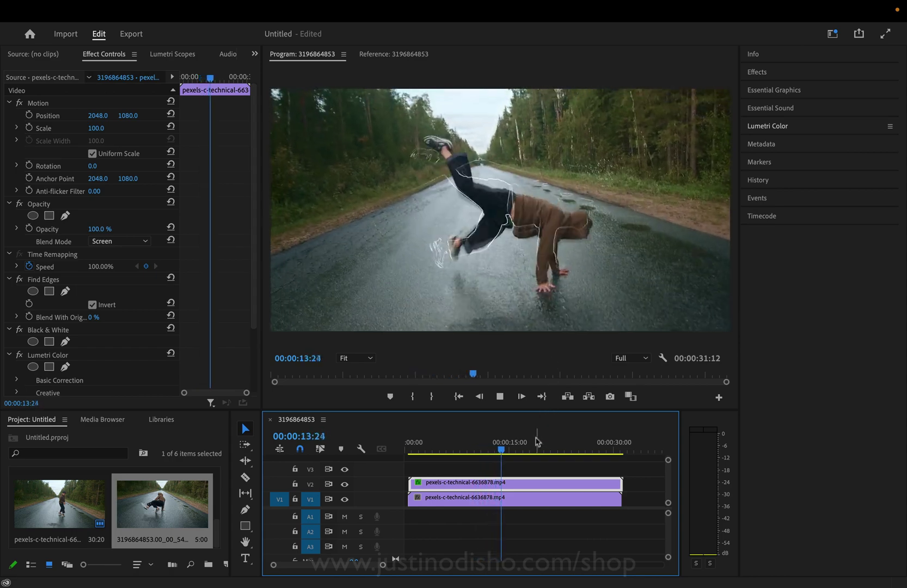
Nudge the outline clip to match V1 and apply Strobe Light to it.
key("space")
left_click_drag(518, 481, 485, 485)
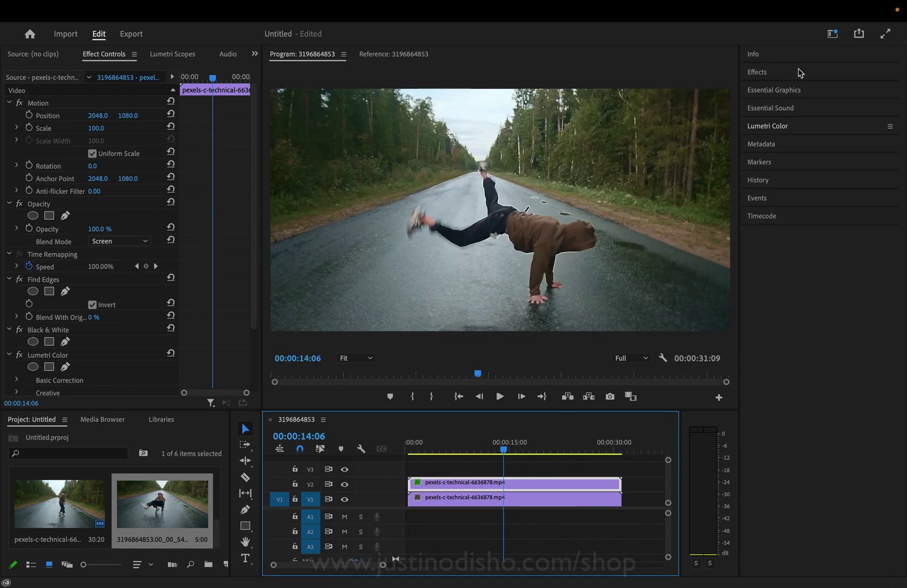
left_click(781, 74)
left_click(782, 88)
type("s")
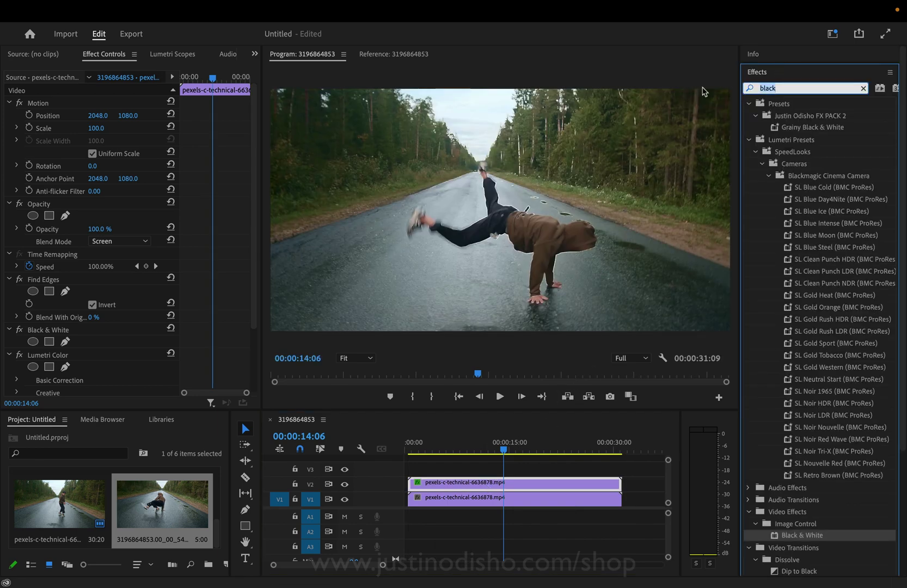
type("trob")
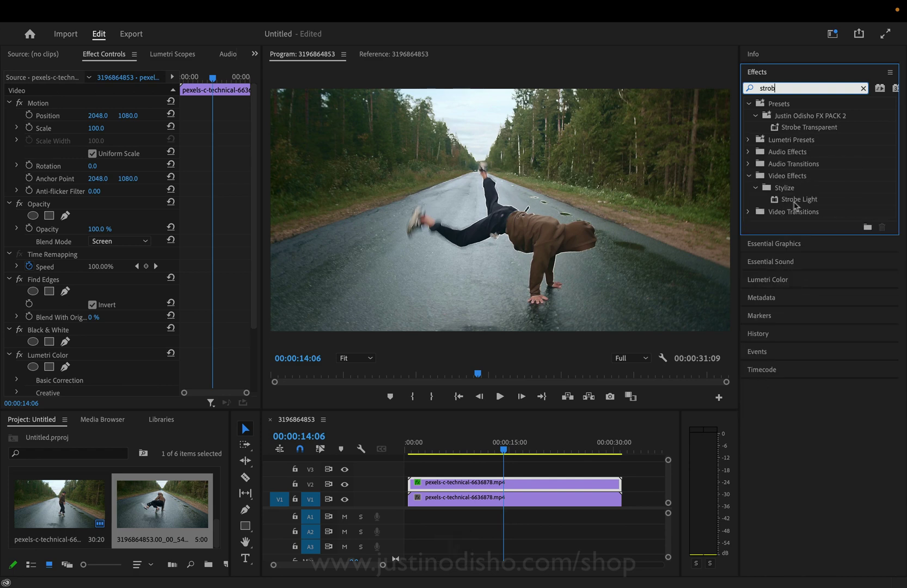
left_click_drag(811, 204, 424, 483)
left_click_drag(255, 210, 249, 344)
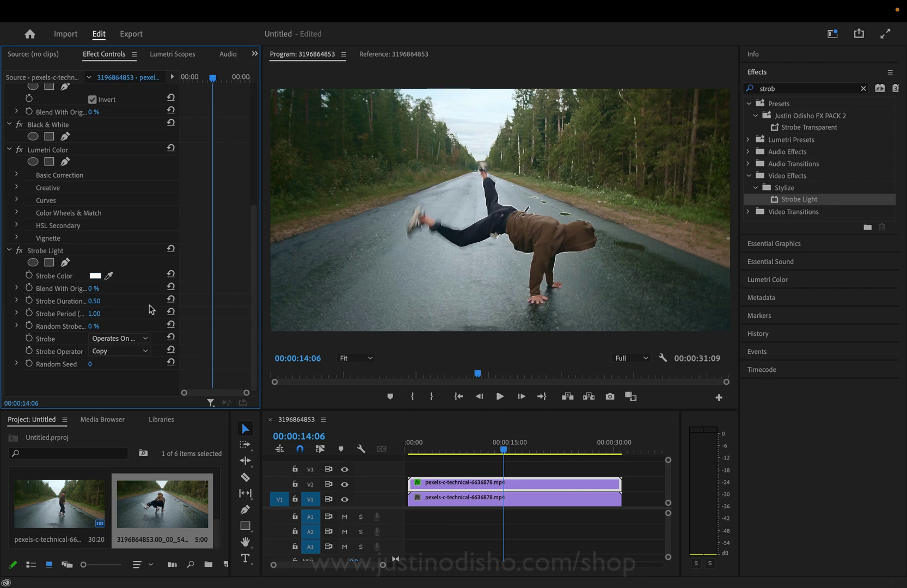
Set Strobe to Makes Layer Transparent, Strobe Duration 0.20 and Strobe Period 0.40.
left_click(134, 338)
left_click(133, 350)
left_click(57, 252)
left_click(145, 337)
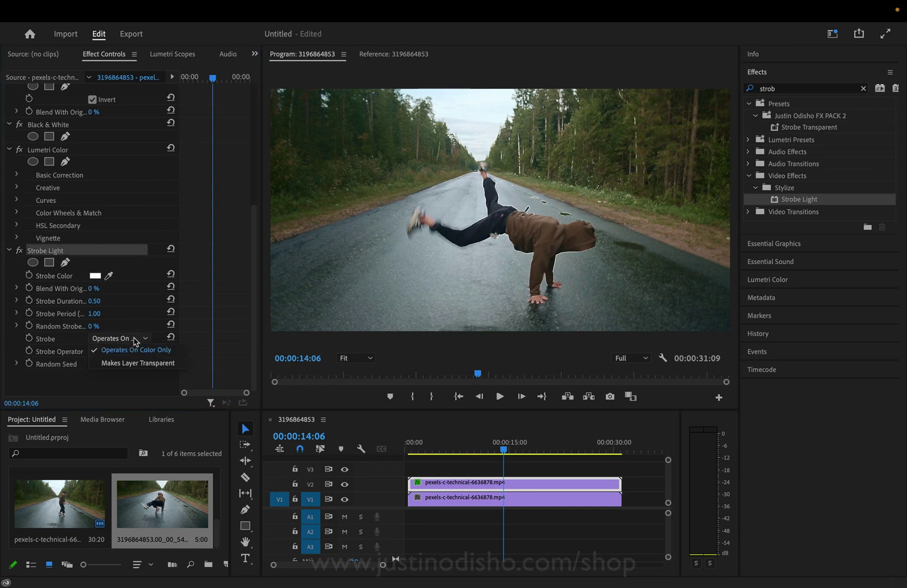
left_click(133, 362)
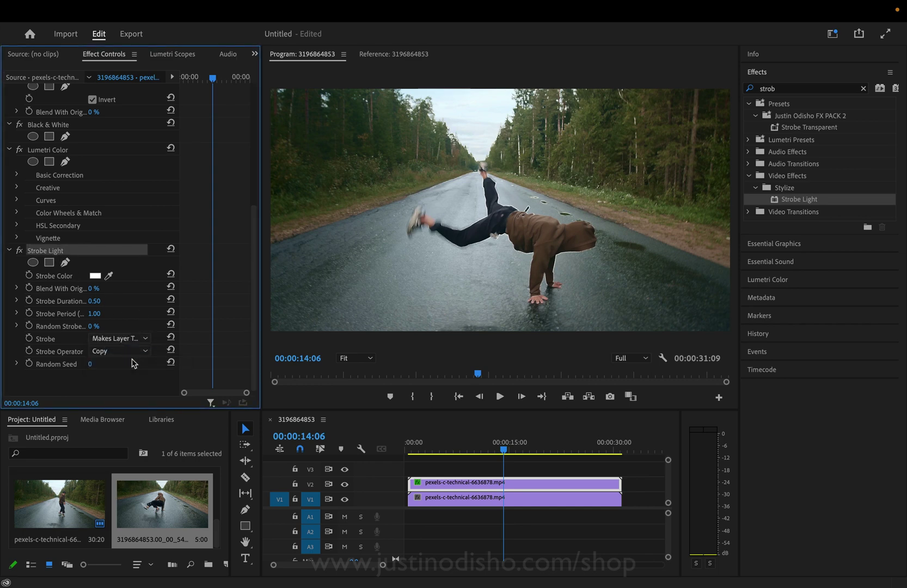
left_click(96, 302)
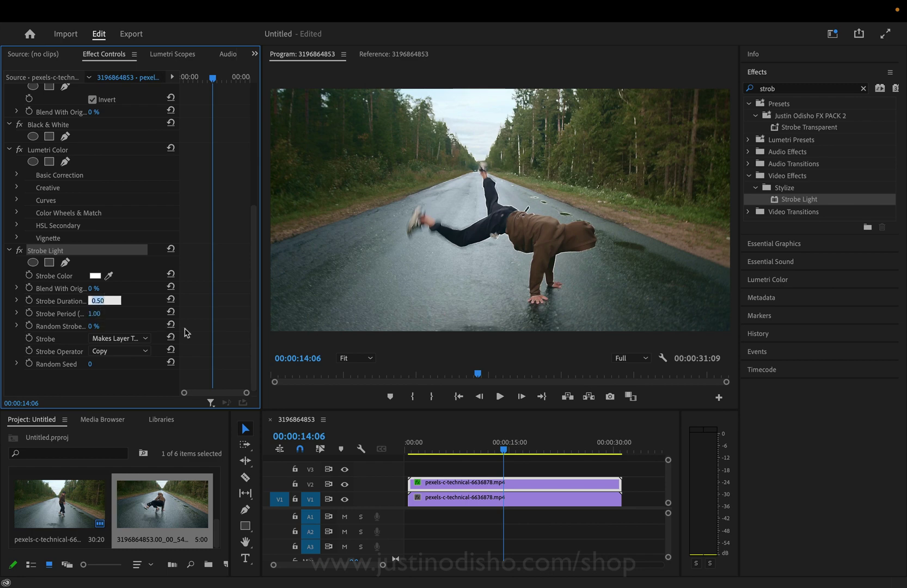
type("2")
key("Return")
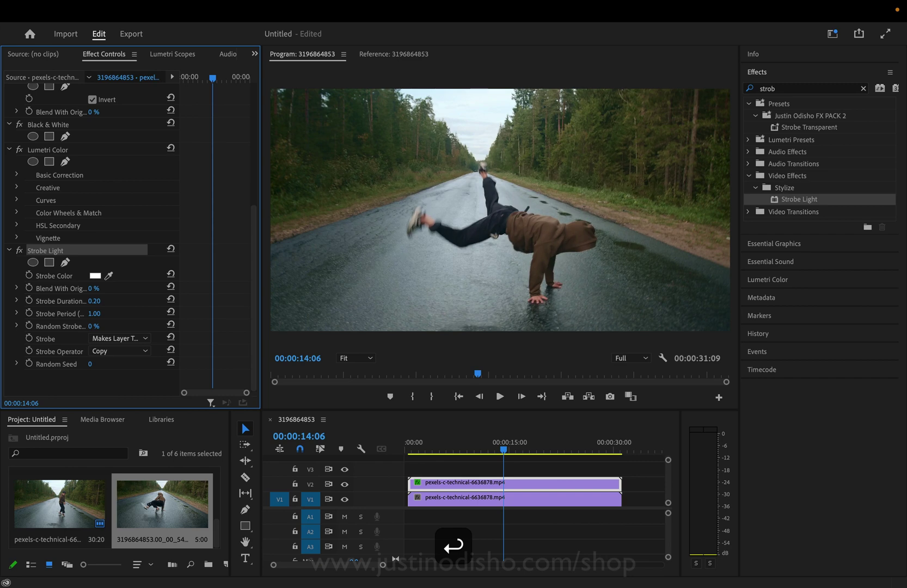
left_click(105, 311)
type("4")
key("Return")
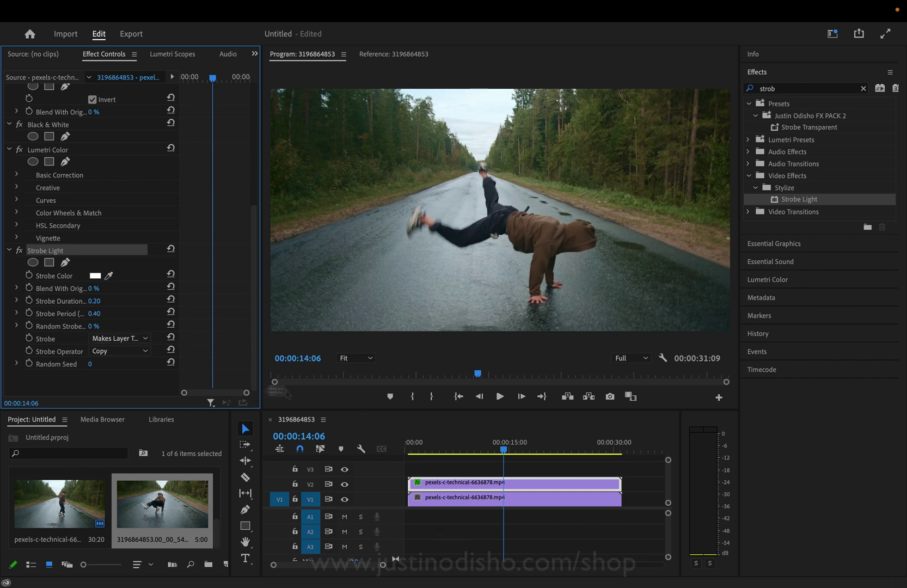
Preview the strobing outline alone with V1 hidden, then with V1 shown again.
left_click(344, 499)
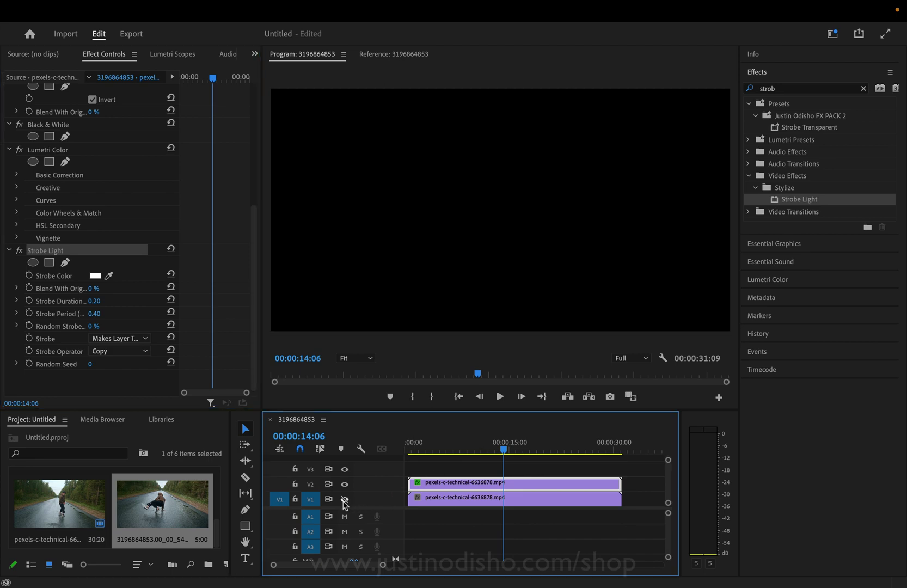
key("space")
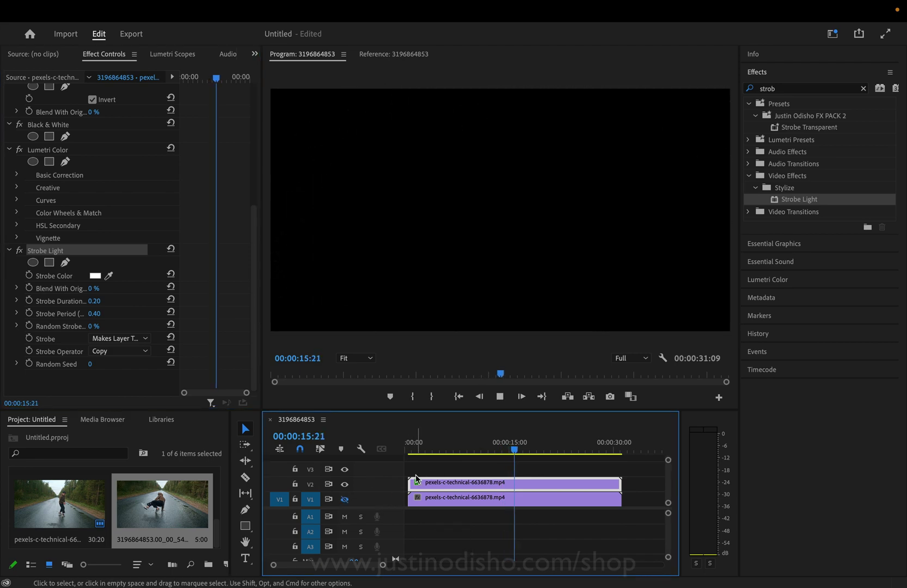
key("space")
left_click(347, 500)
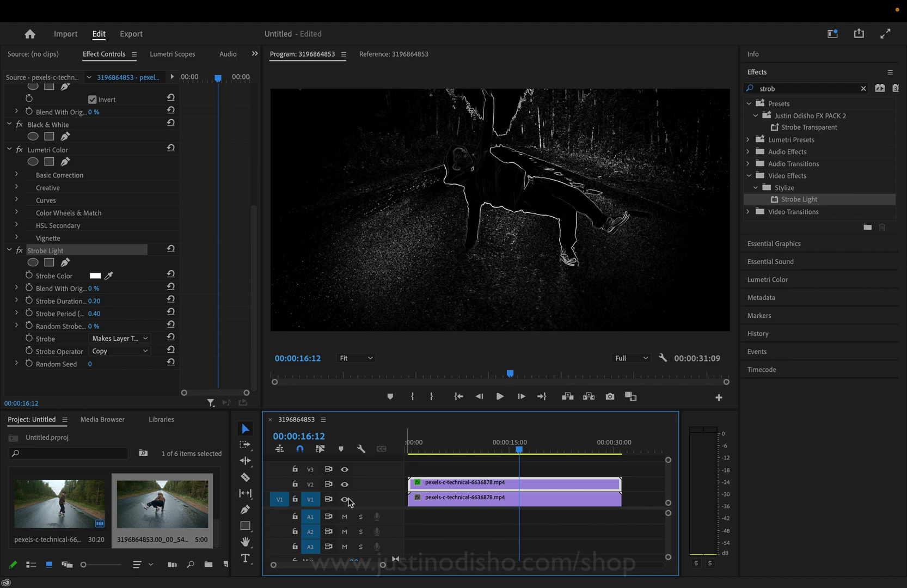
key("space")
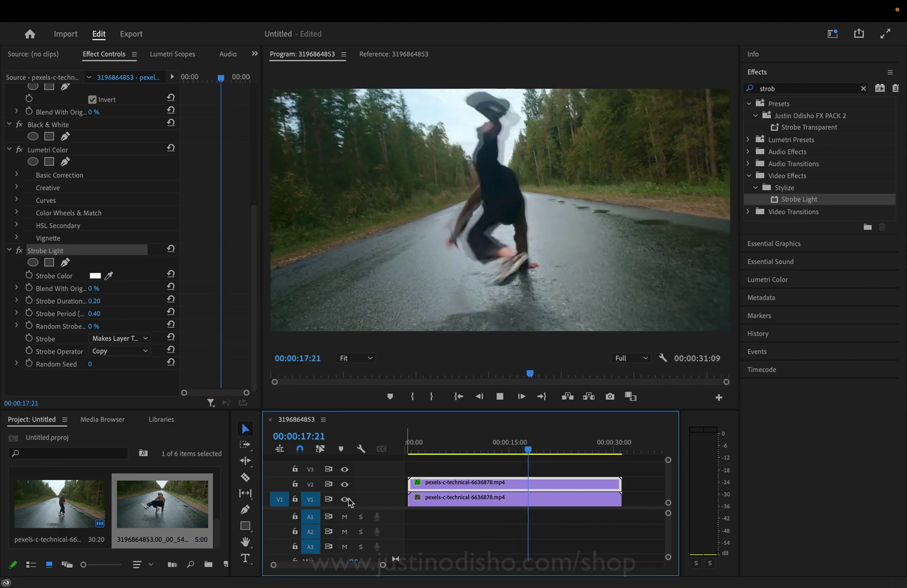
Zoom in on the sequence start and shift the outline clip slightly later.
key("space")
key("Home")
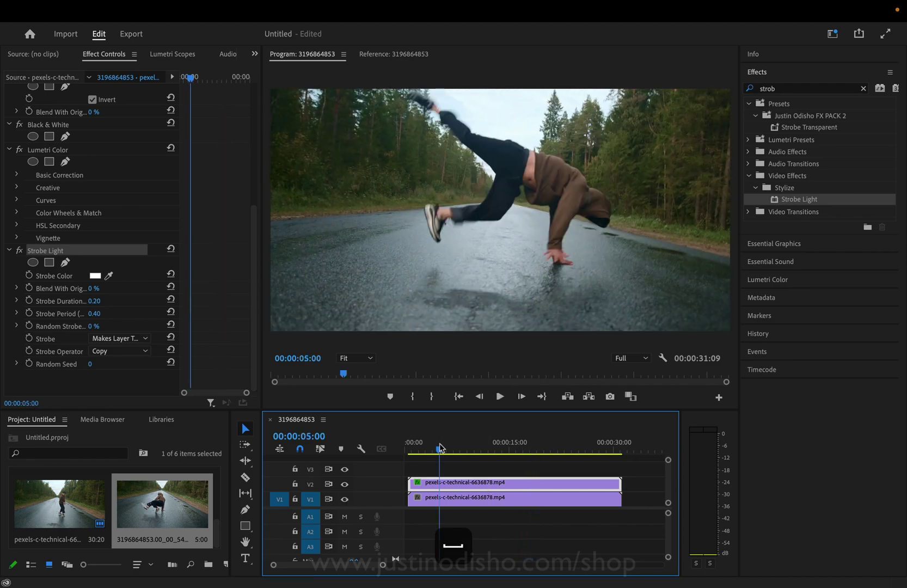
left_click_drag(382, 564, 344, 564)
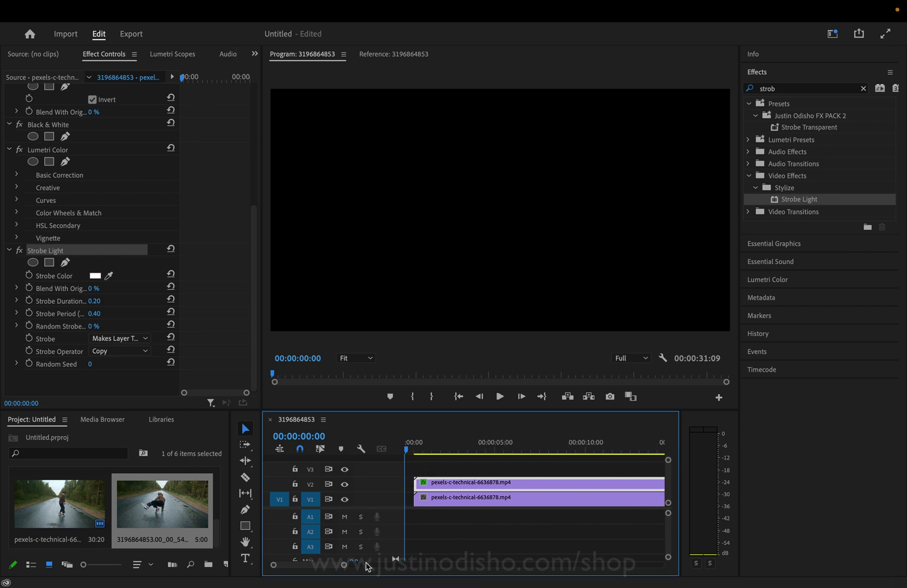
left_click(420, 445)
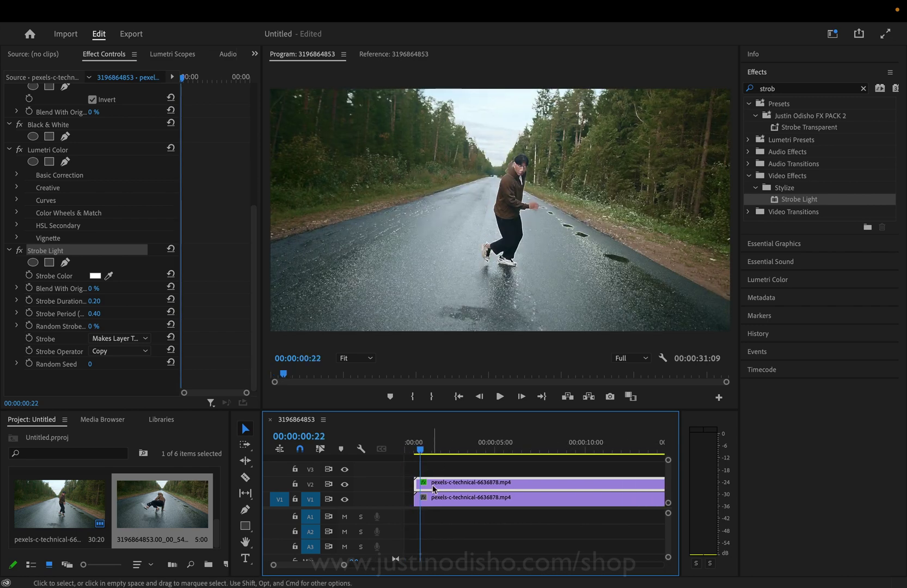
left_click_drag(435, 488, 440, 486)
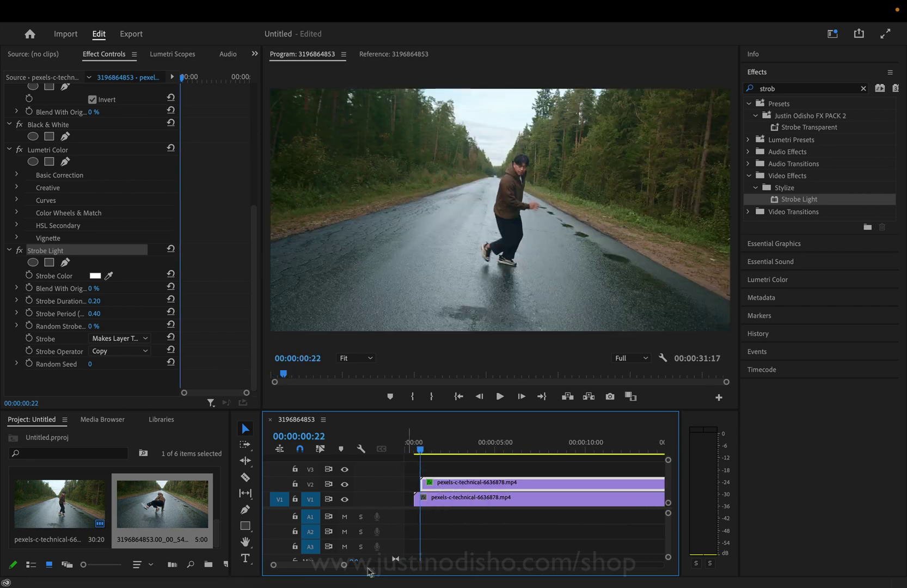
Align the outline clip's start with V1 at the playhead, select both clips and play back.
left_click_drag(343, 565, 306, 564)
left_click(459, 451)
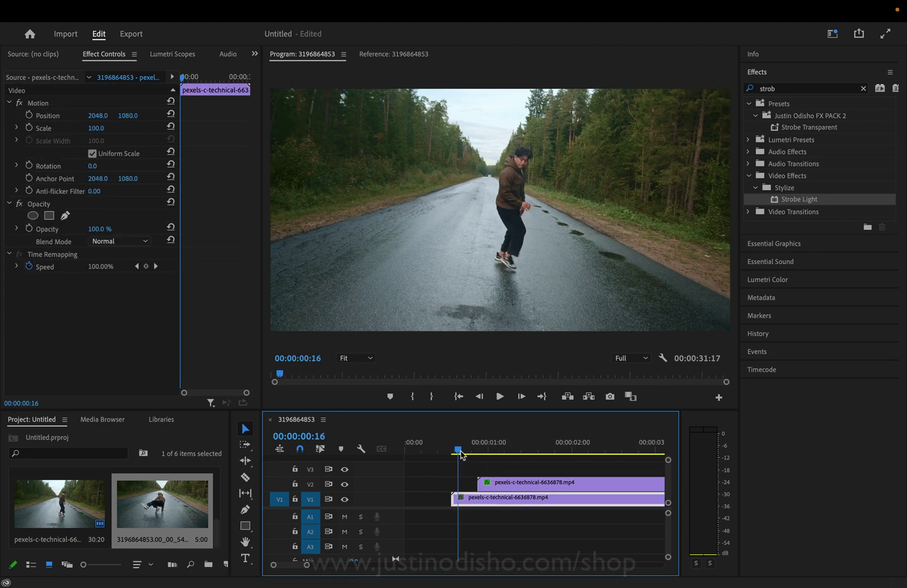
left_click_drag(499, 482, 445, 502)
left_click(491, 502, "shift")
key("space")
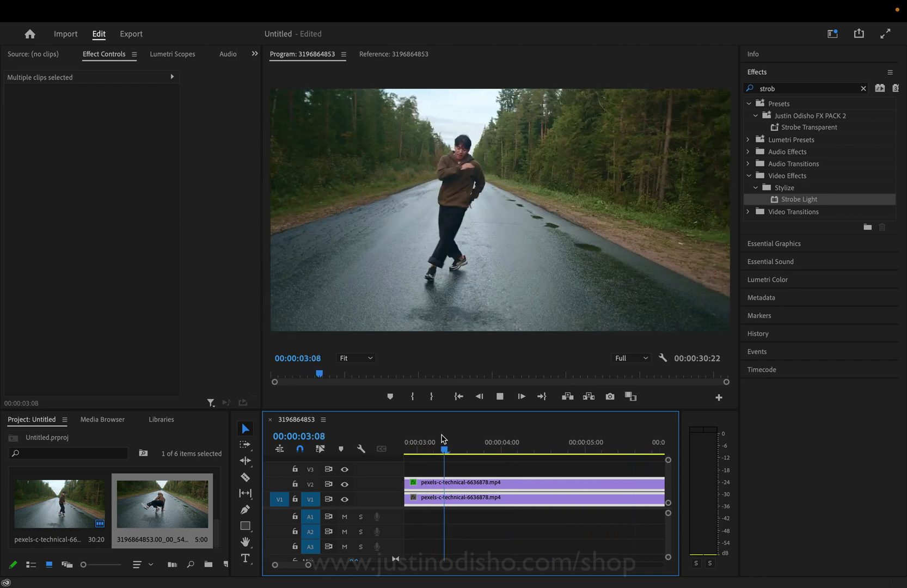
key("space")
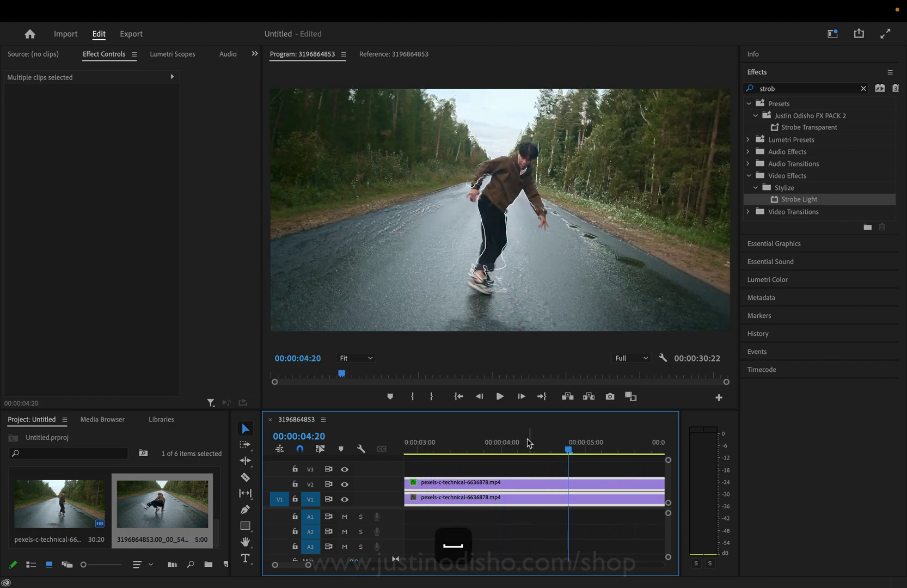
Search for Posterize Time and apply it to the outline clip on V2.
left_click_drag(791, 89, 738, 88)
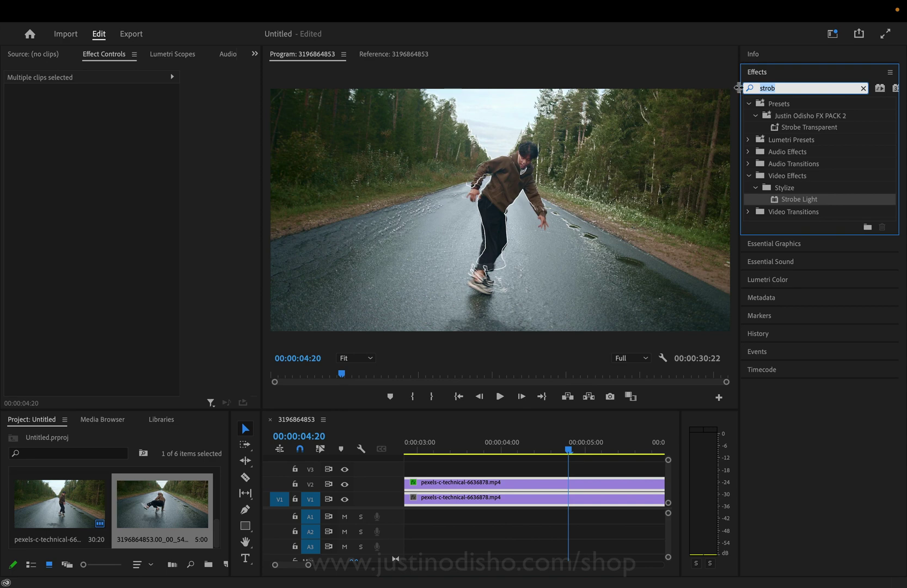
type("posterize")
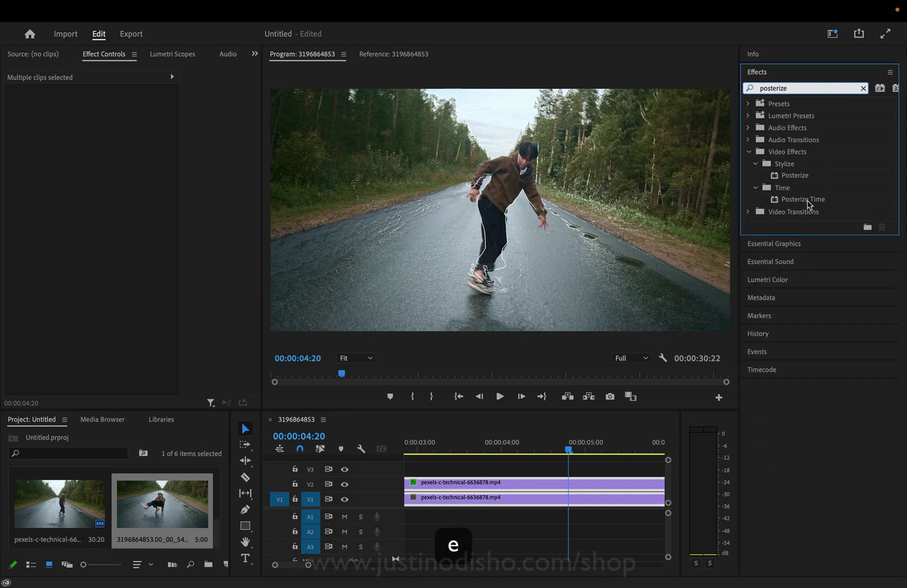
left_click_drag(808, 204, 799, 157)
left_click_drag(803, 220, 537, 489)
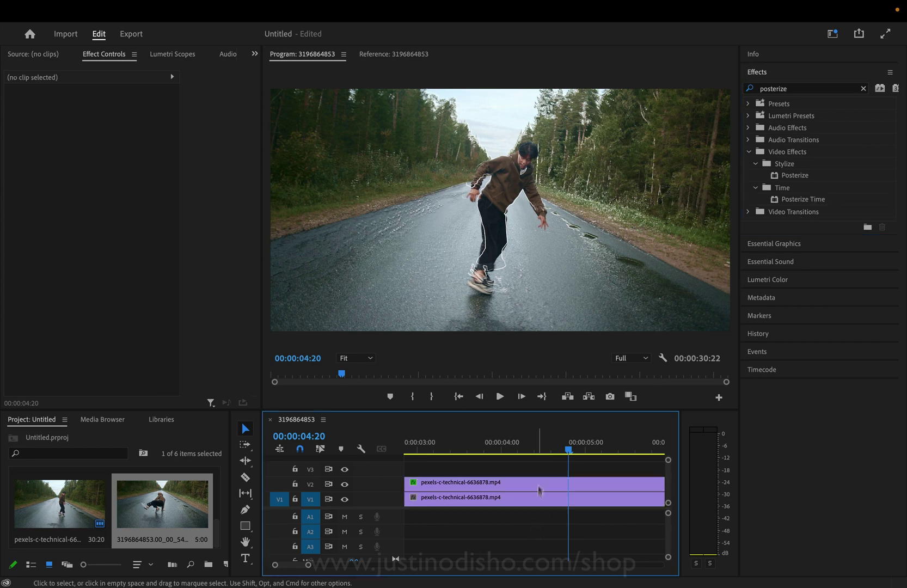
left_click(537, 482)
left_click_drag(803, 205, 492, 483)
left_click_drag(254, 234, 248, 386)
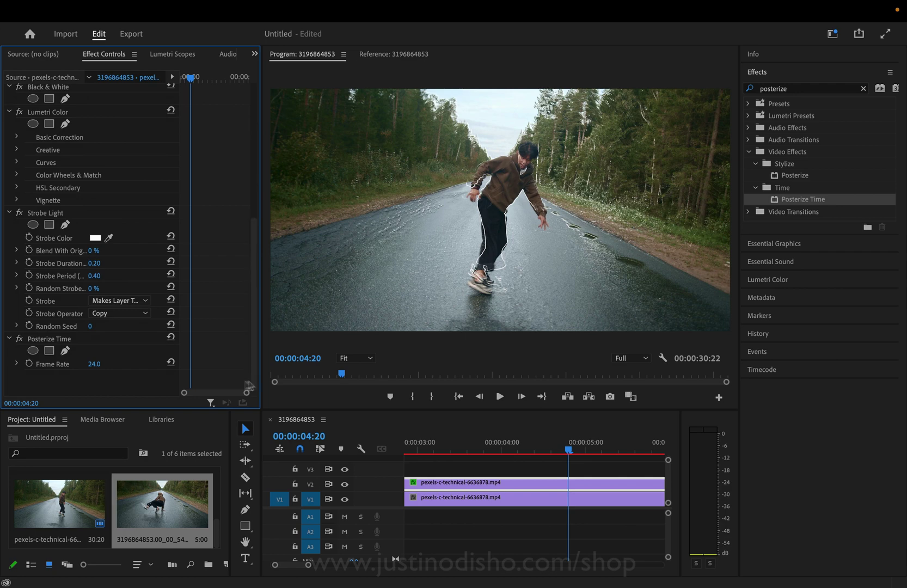
Disable Strobe Light, Lumetri Color and Black & White, then select the Posterize Time Frame Rate field.
left_click(9, 213)
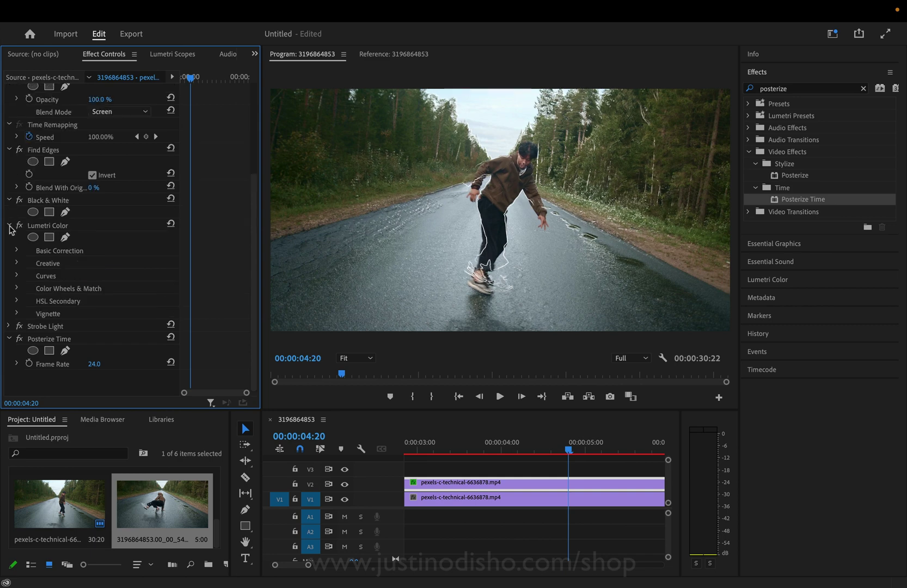
left_click(9, 224)
left_click(9, 286)
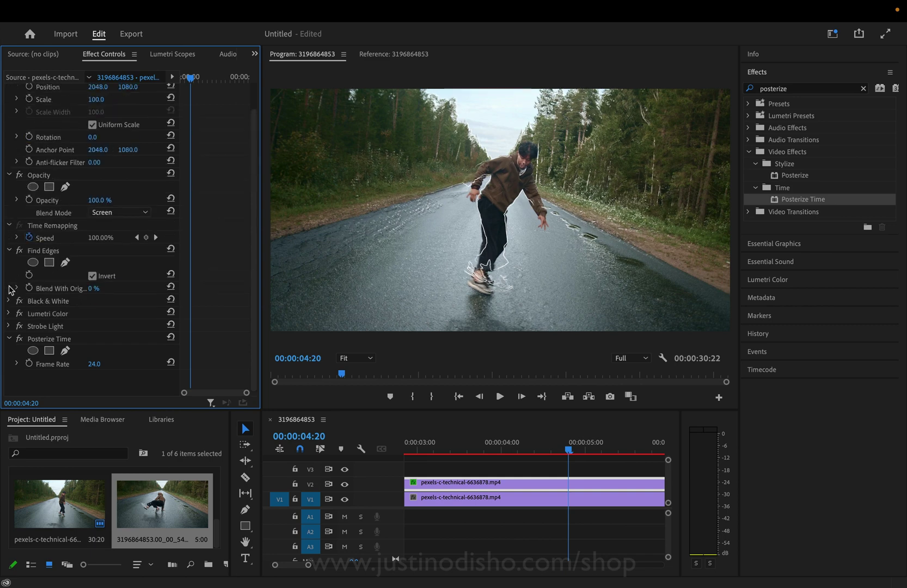
left_click(20, 326)
left_click(19, 313)
left_click(20, 301)
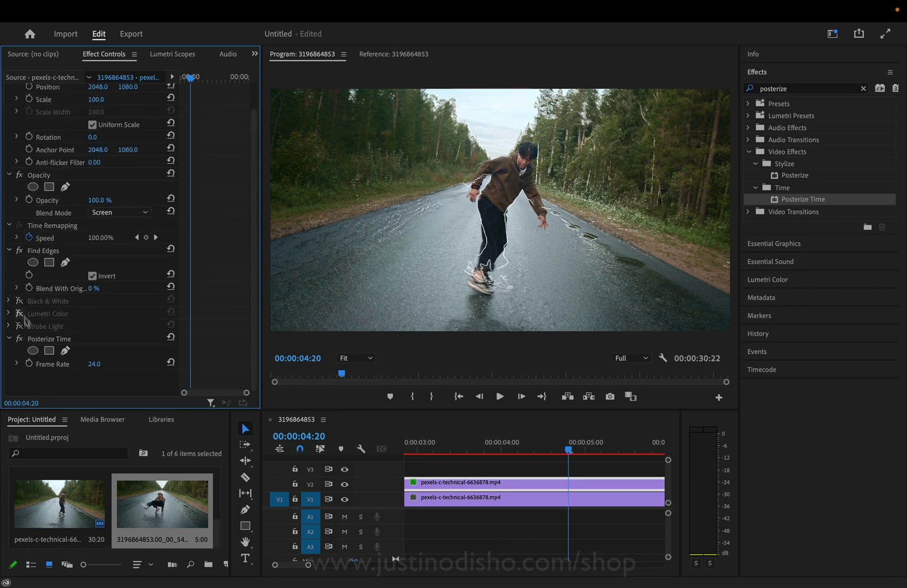
left_click(104, 362)
Set the Posterize Time frame rate to 4 and preview the outline with V1 hidden.
type("4")
key("Return")
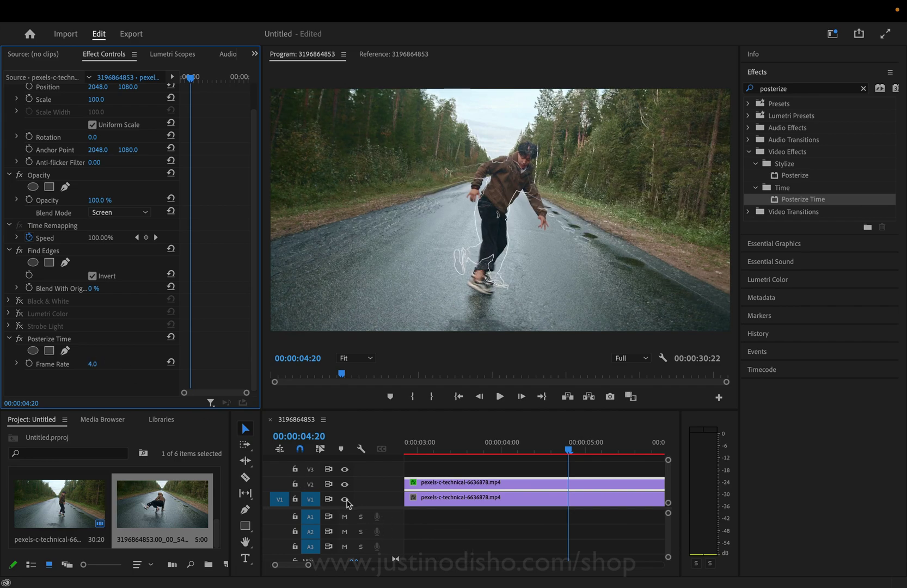
left_click(345, 500)
key("space")
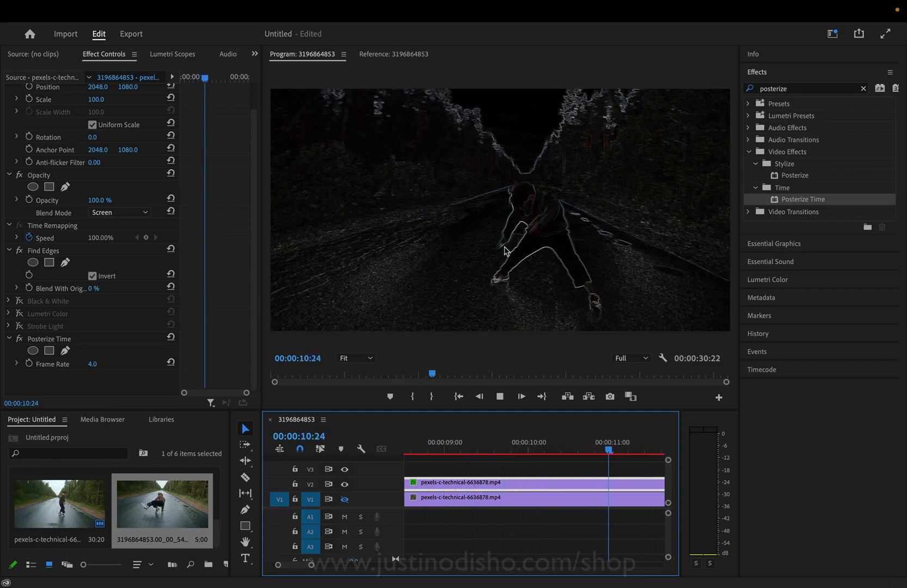
key("space")
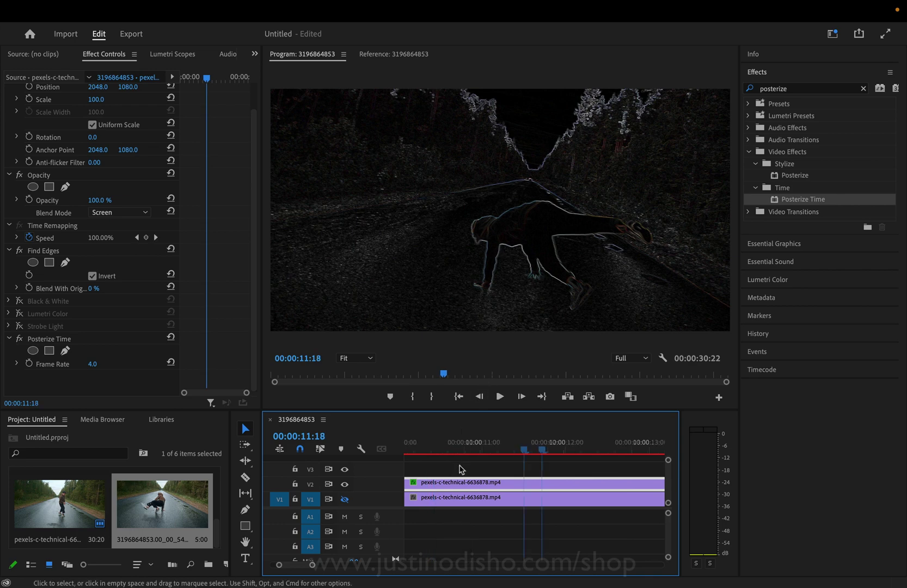
Zoom out to 0–15 seconds, show V1 again and preview the combined result.
scroll(460, 469, "up", 5)
left_click(421, 447)
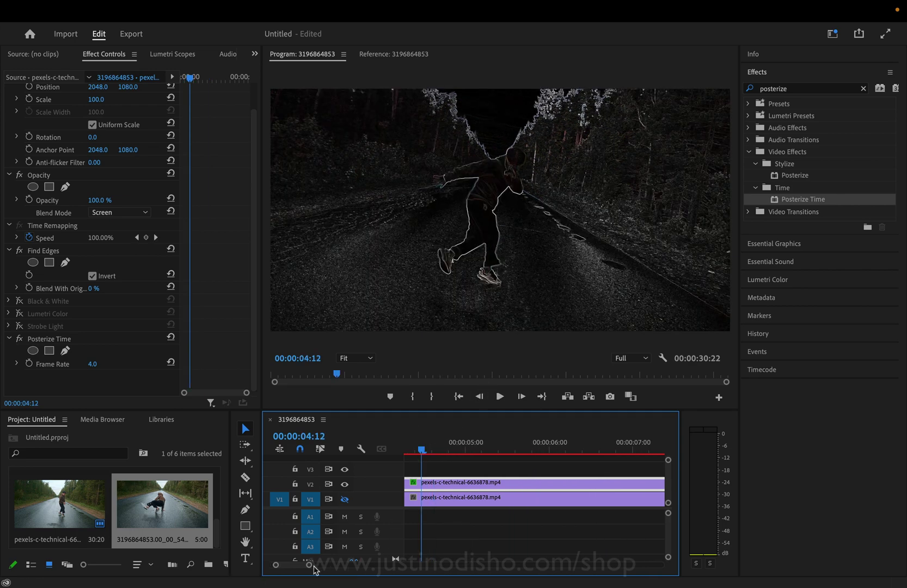
left_click_drag(314, 570, 353, 566)
left_click(414, 449)
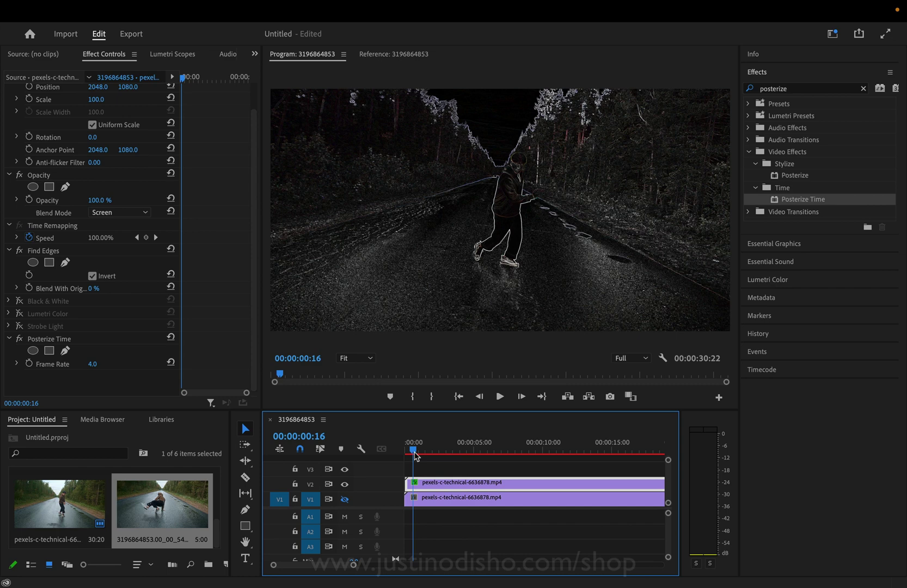
left_click(344, 499)
key("space")
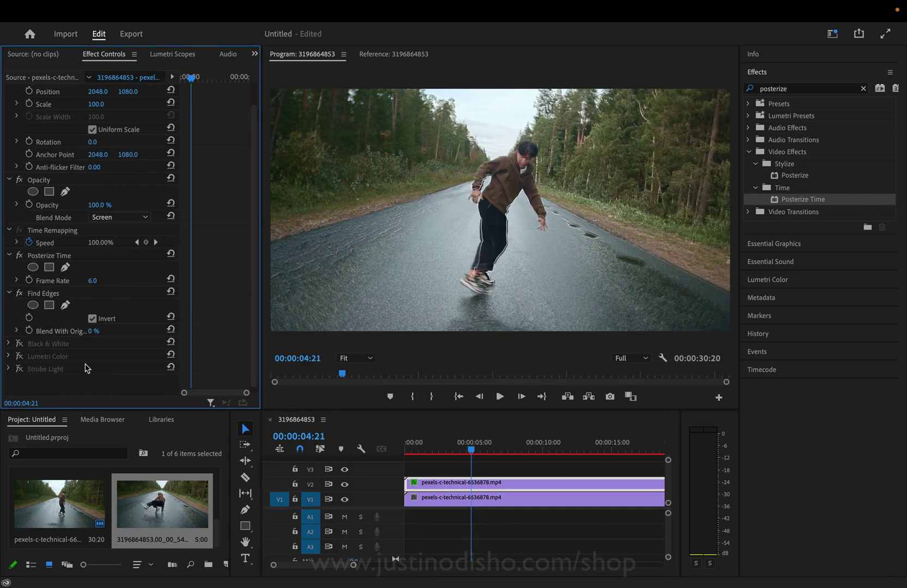
key("space")
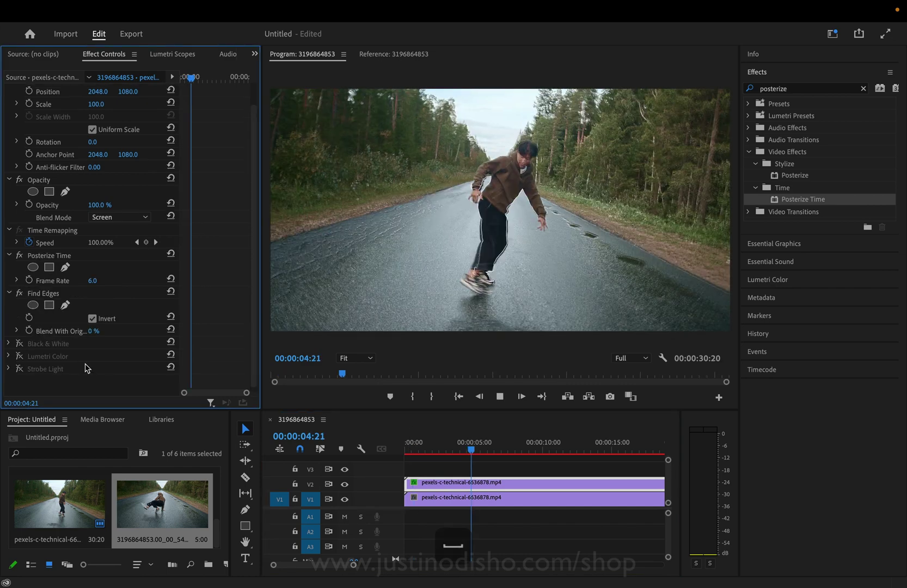
key("space")
Re-enable Black & White, Lumetri Color and Strobe Light and play back the full effect.
left_click(20, 344)
left_click(20, 357)
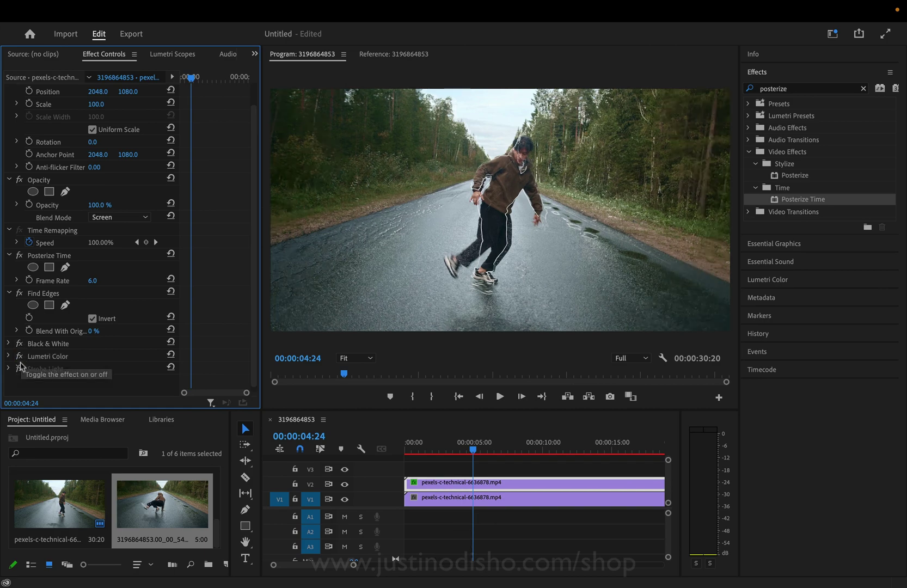
left_click(20, 369)
key("space")
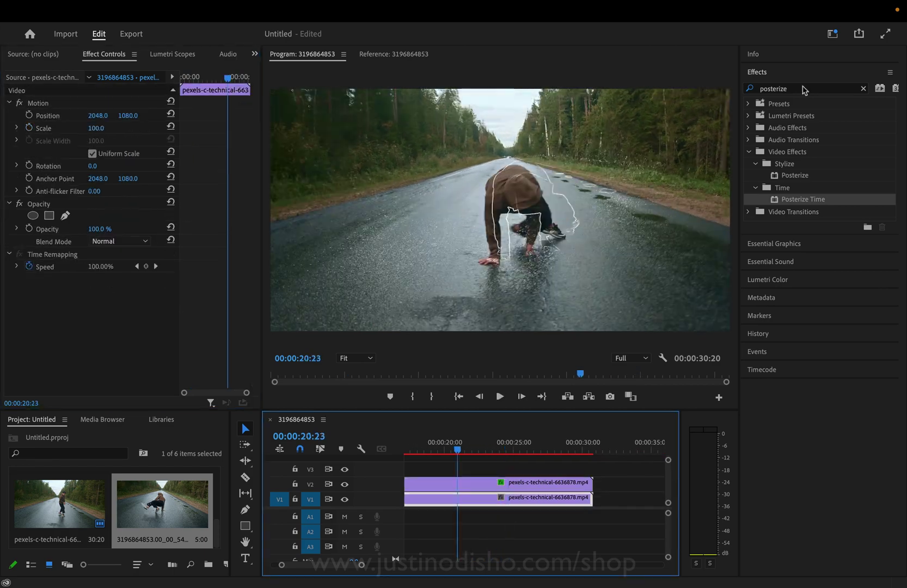
Apply Gaussian Blur to the original V1 clip with Blurriness 62.
left_click(804, 88)
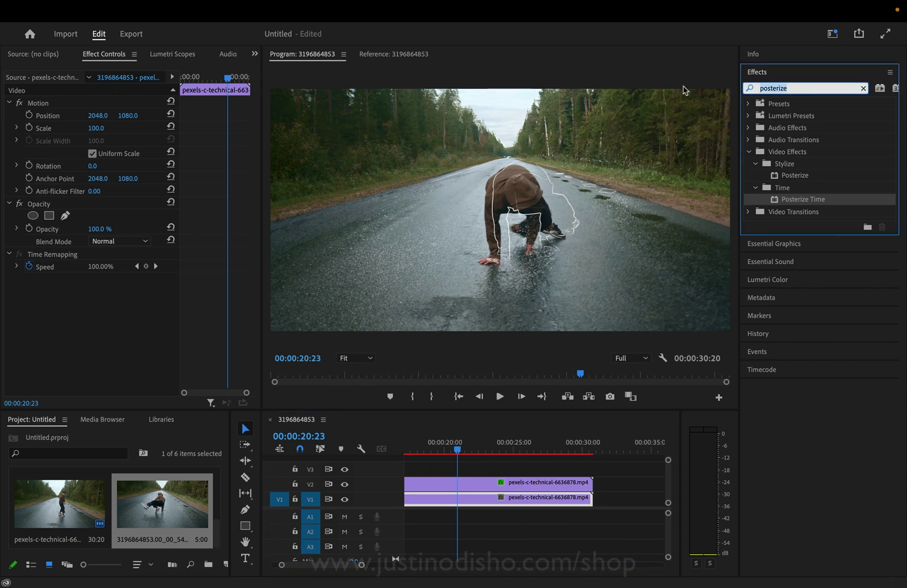
type("blur")
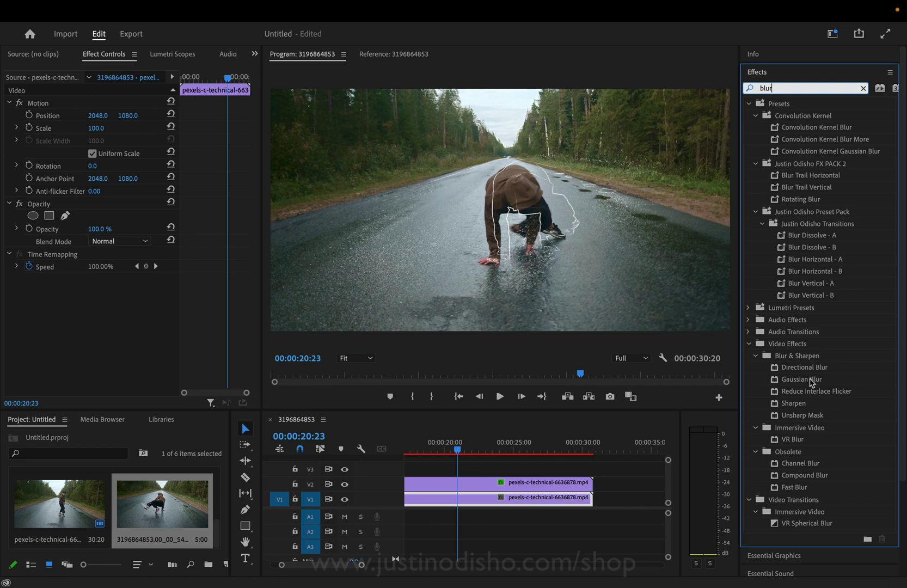
left_click_drag(811, 382, 531, 497)
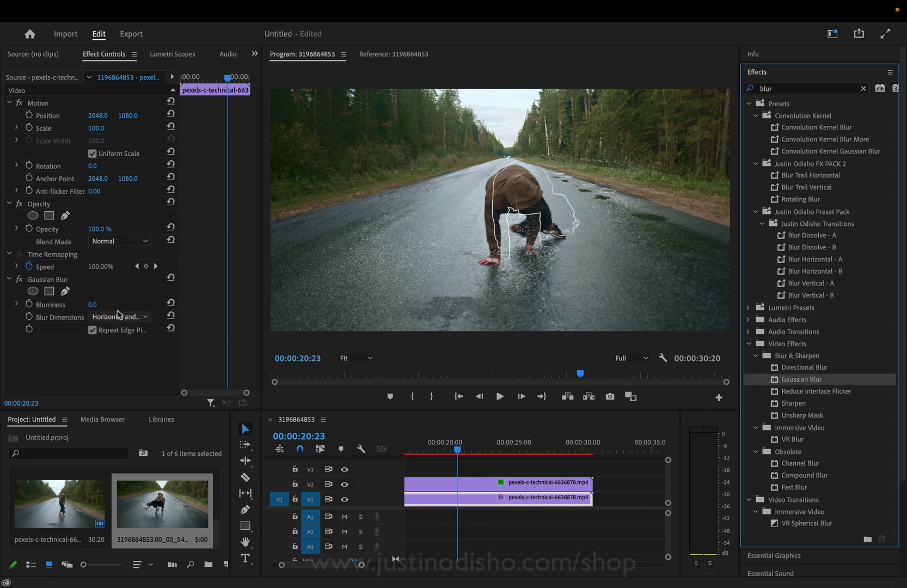
left_click_drag(93, 305, 129, 304)
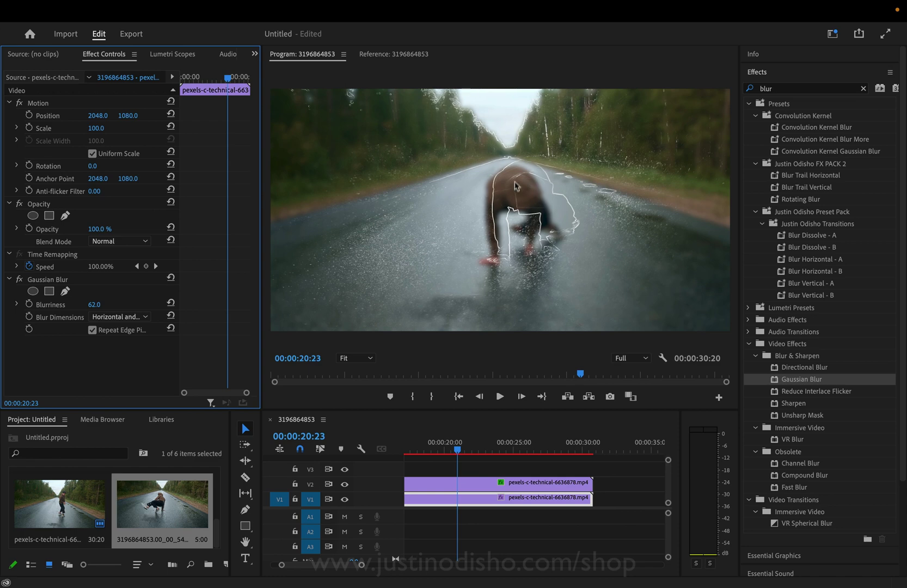
Play back the blurred result from around 17 seconds.
left_click(414, 453)
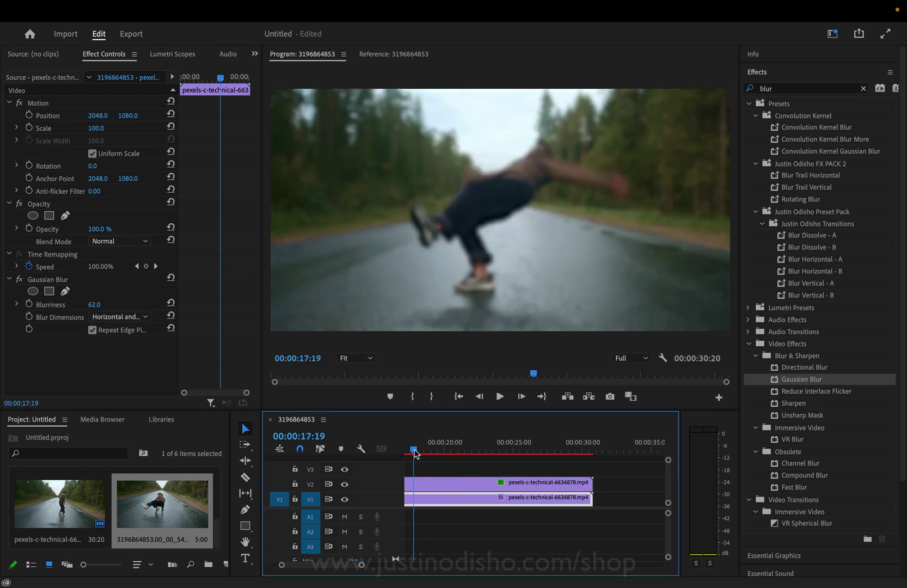
key("space")
scroll(415, 453, "up", 5)
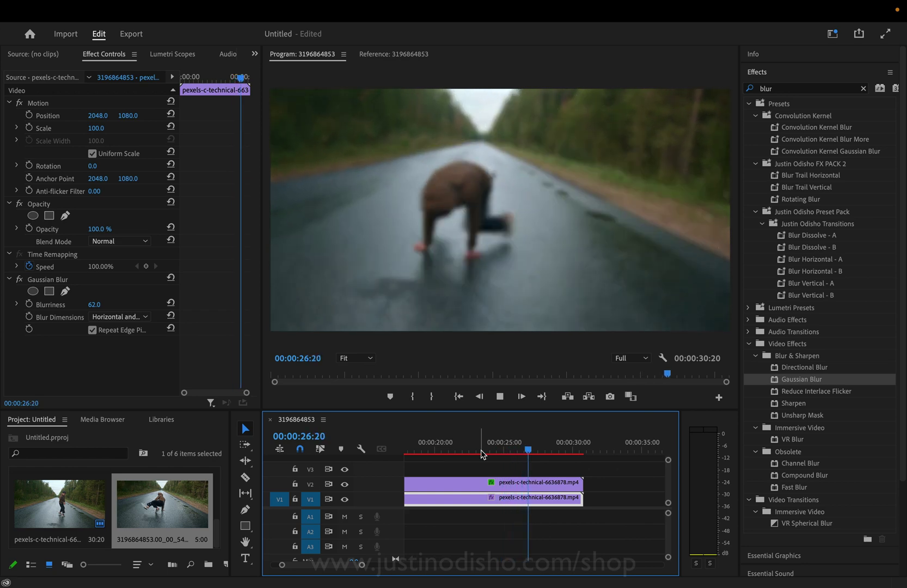
key("space")
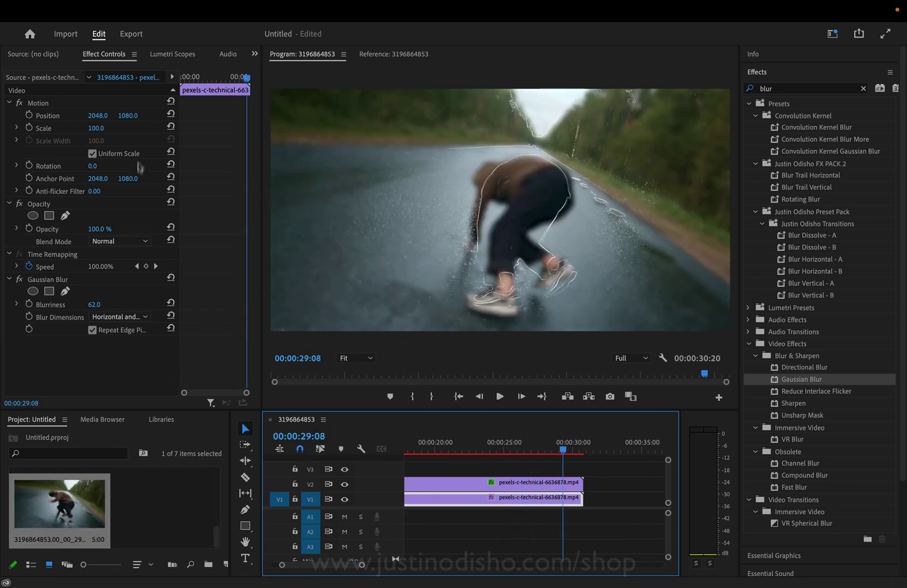
Create a new adjustment layer with default settings and place it on V3 above both clips.
left_click(189, 475)
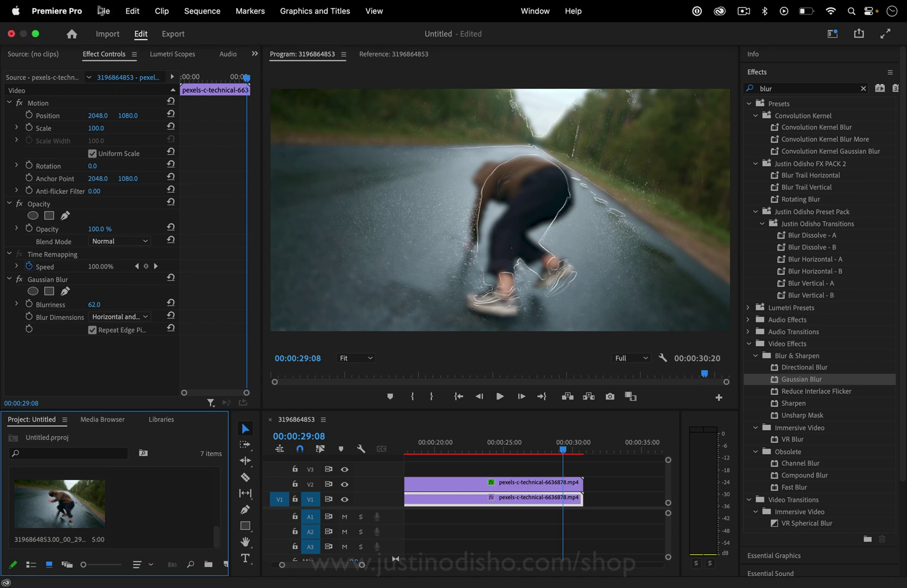
left_click(101, 11)
mouse_move(109, 32)
left_click(298, 177)
key("Return")
left_click_drag(168, 503, 626, 467)
Give the adjustment layer a Lumetri Color Creative look of SL MATRIX BLUE.
left_click(782, 73)
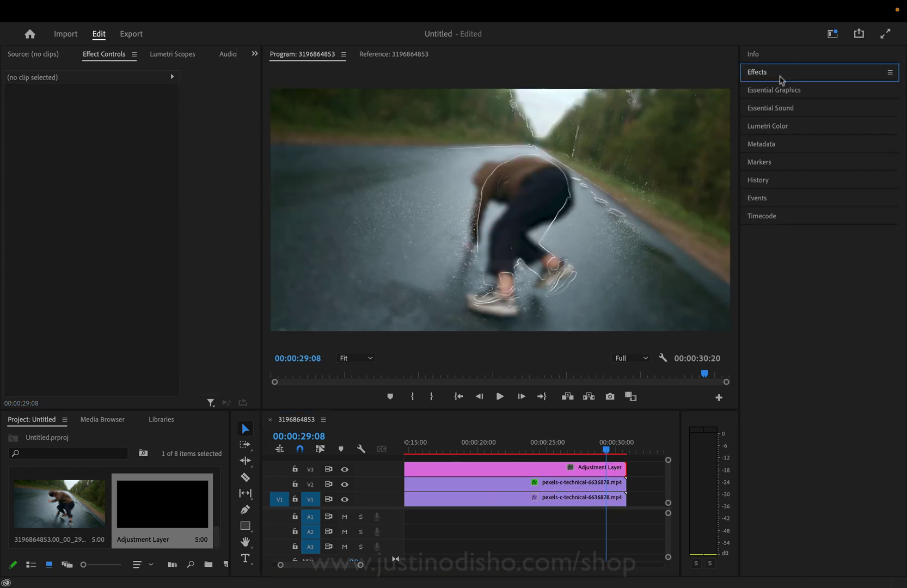
left_click(781, 126)
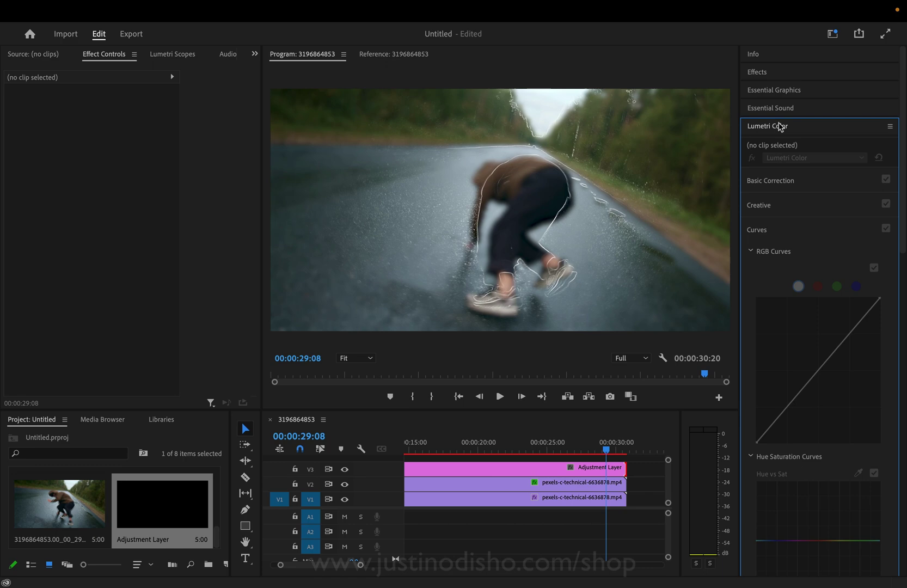
left_click(768, 184)
left_click(769, 184)
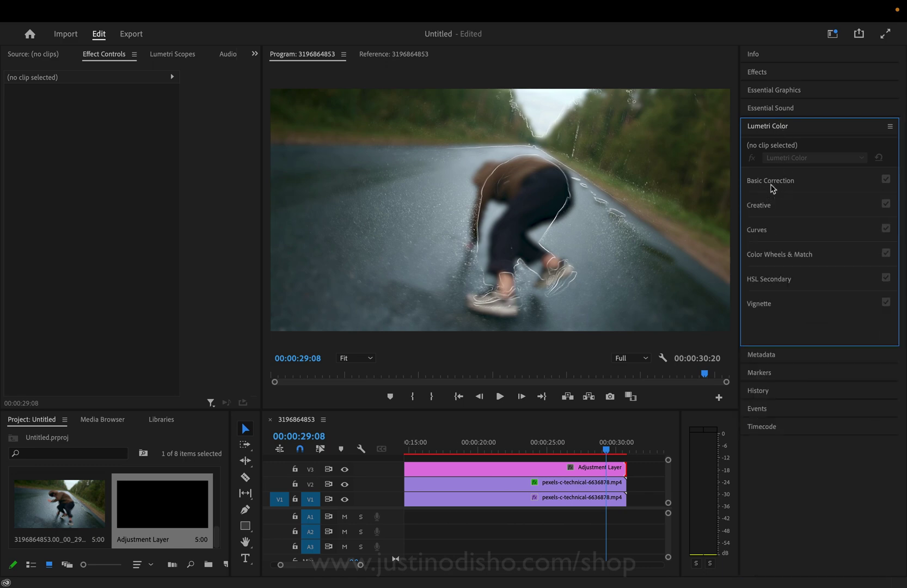
left_click(772, 205)
left_click(811, 224)
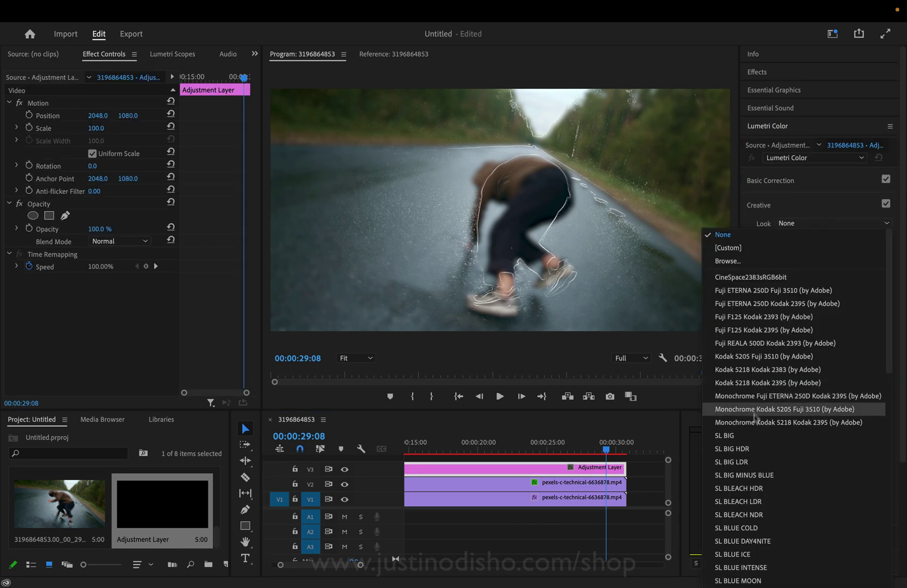
scroll(770, 398, "down", 5)
left_click(741, 451)
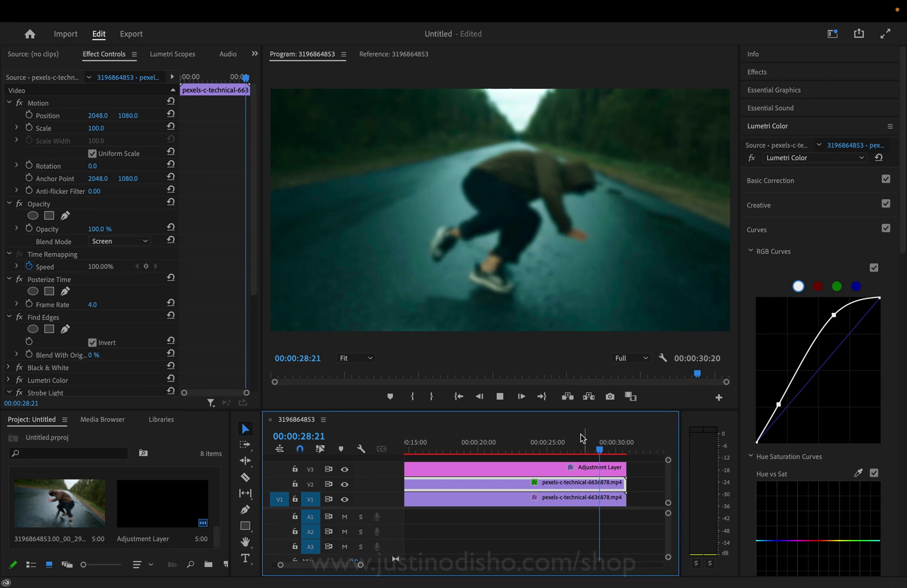
Stop playback, restore the effects list, and review the teal outline around 24 and 20 seconds.
key("space")
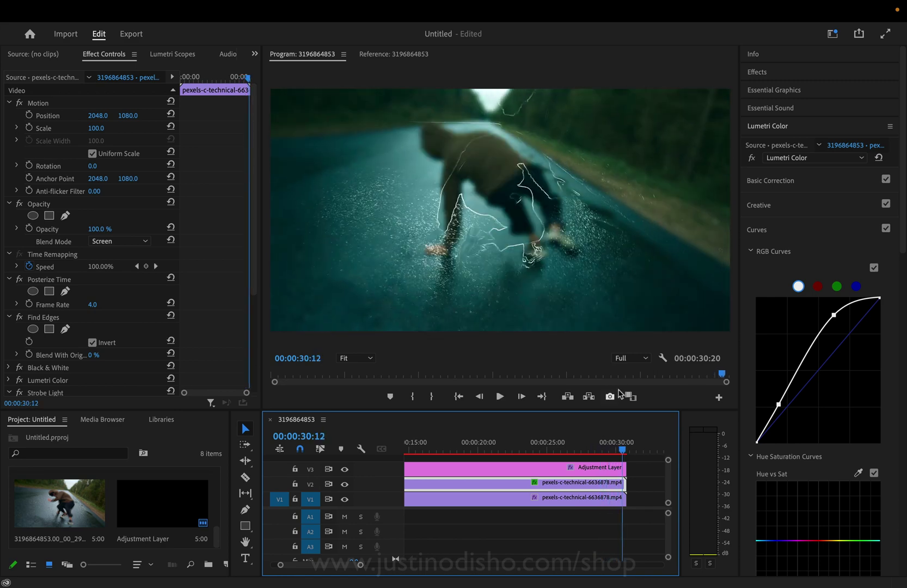
left_click(775, 76)
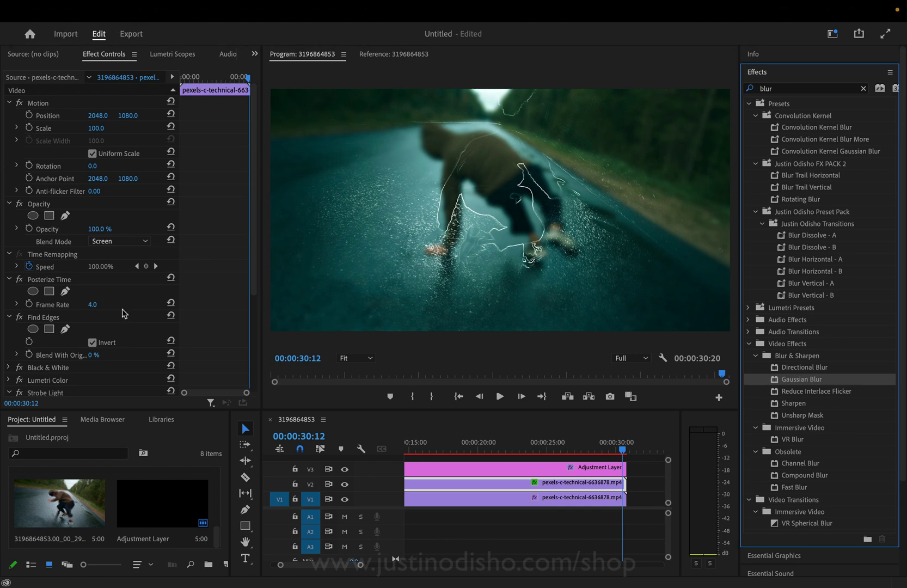
left_click(542, 449)
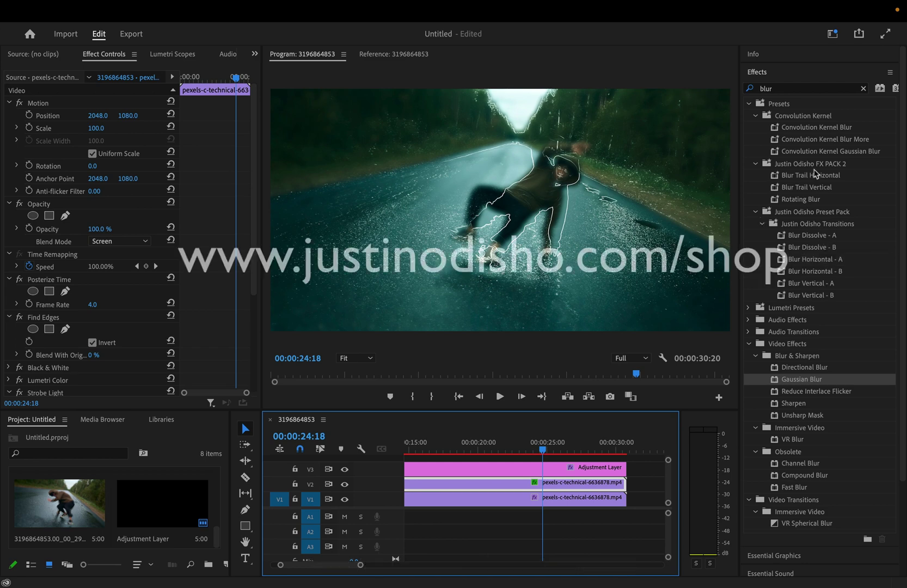
left_click(813, 164)
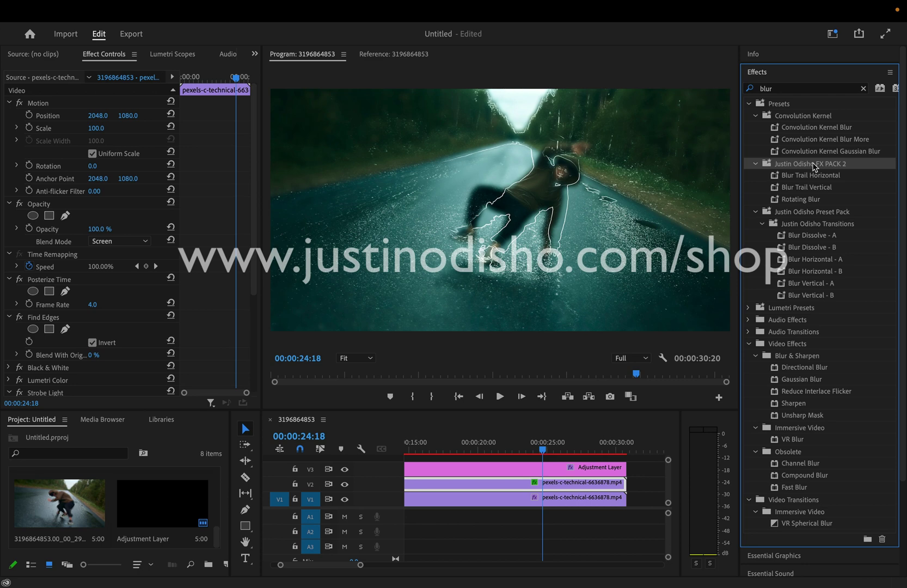
left_click(478, 450)
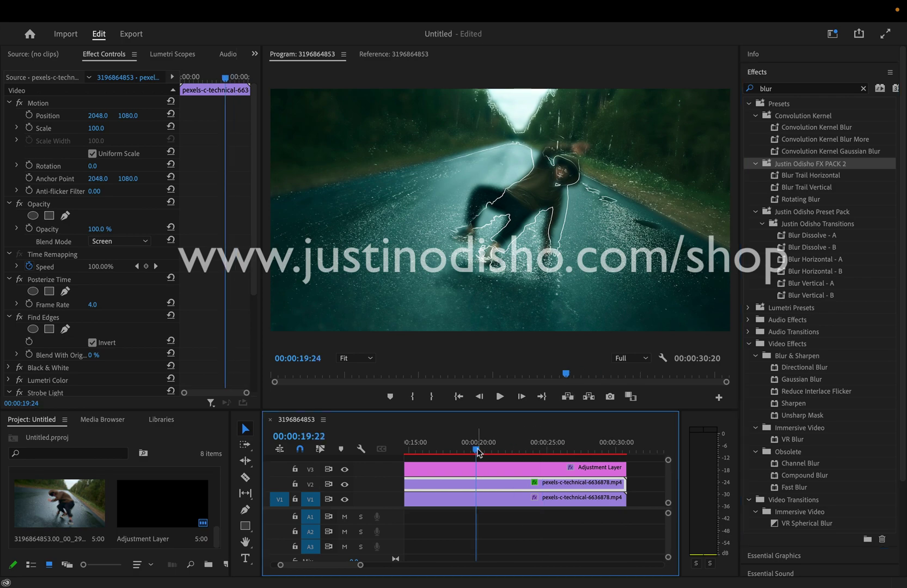